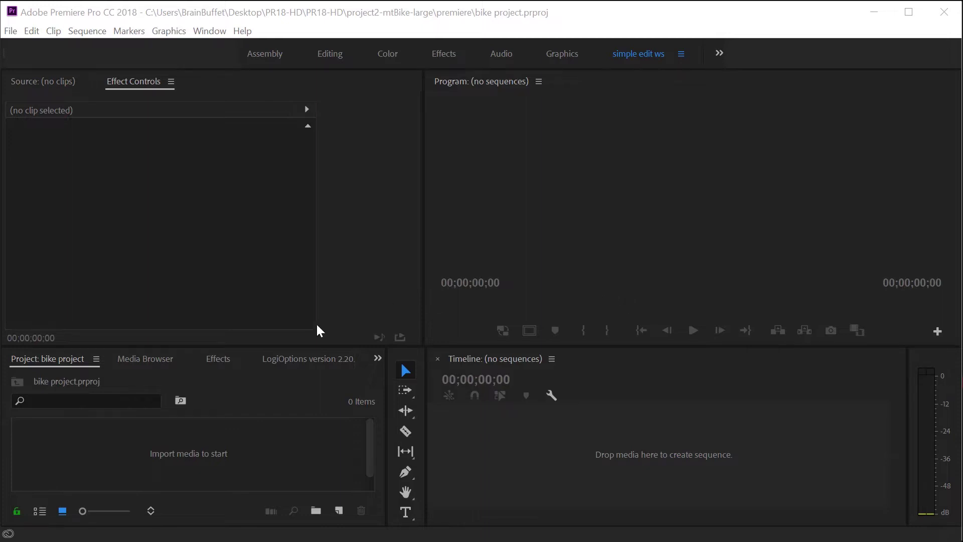
Show the Media Browser in place of the empty Project panel, listing drives C, D and E.
{"action": "left_click", "coordinate": [79, 363]}
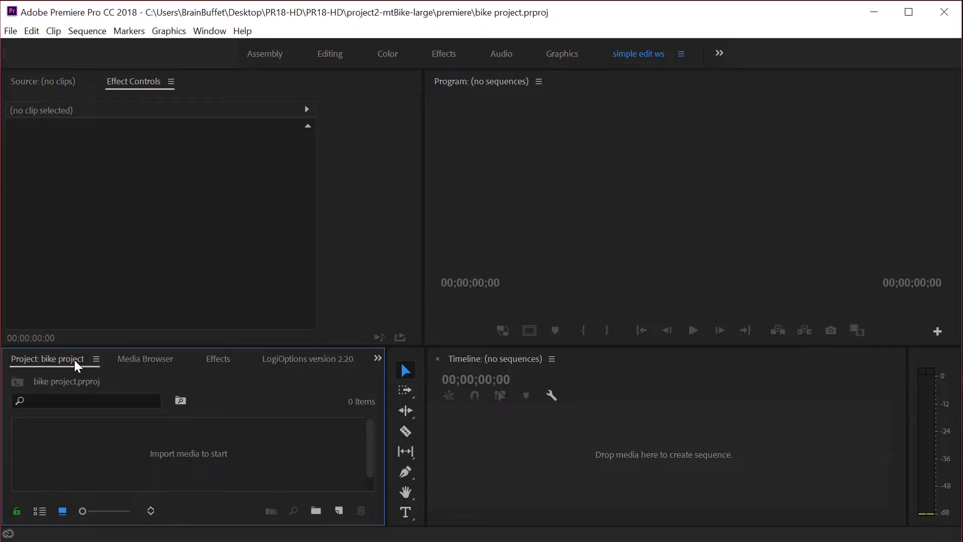
{"action": "left_click", "coordinate": [134, 357]}
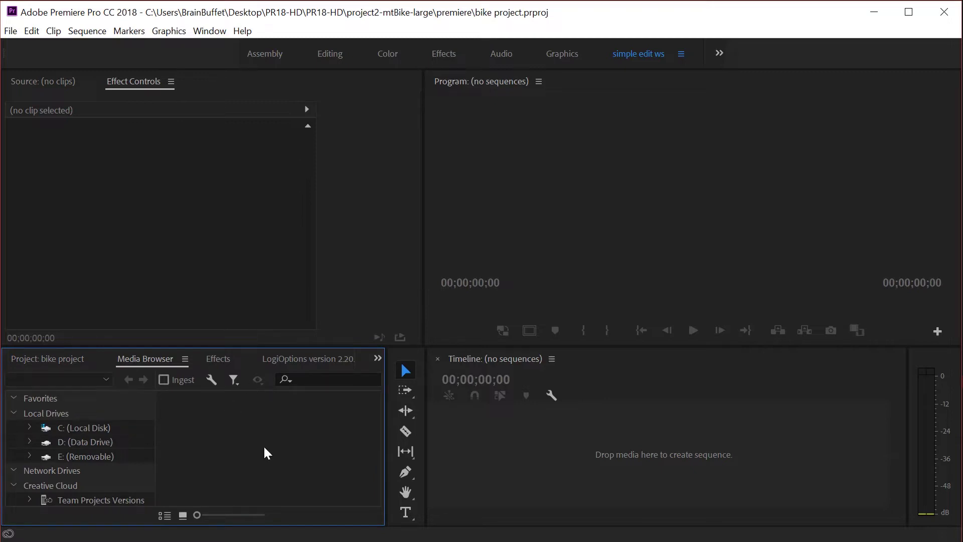
Try the Assembly workspace, then maximize the Media Browser full-window in the simple edit ws workspace.
{"action": "left_click", "coordinate": [273, 53]}
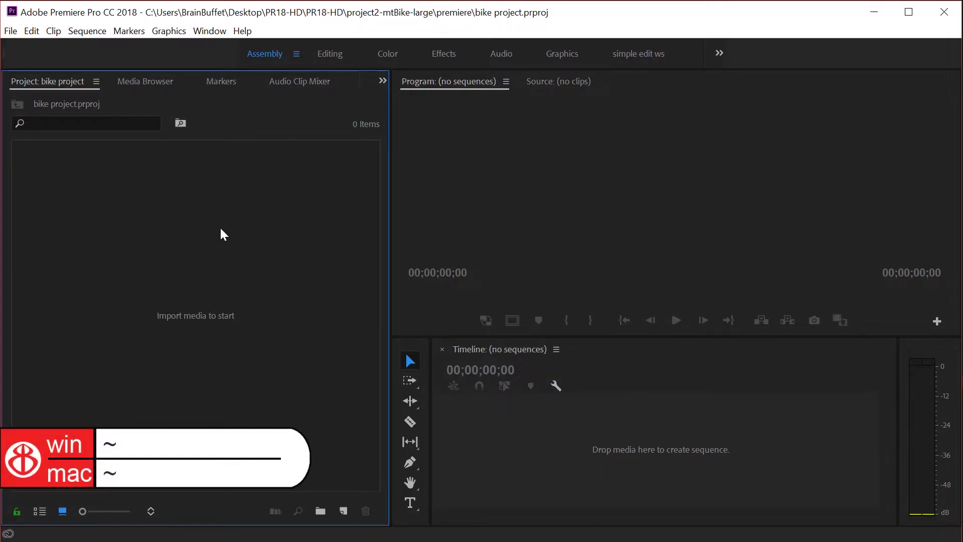
{"action": "left_click", "coordinate": [159, 84]}
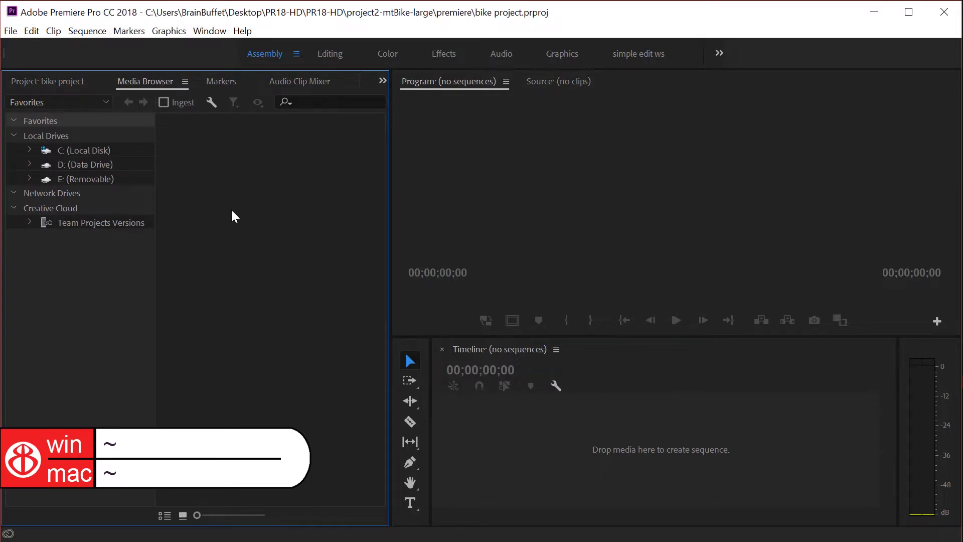
{"action": "key", "text": "grave"}
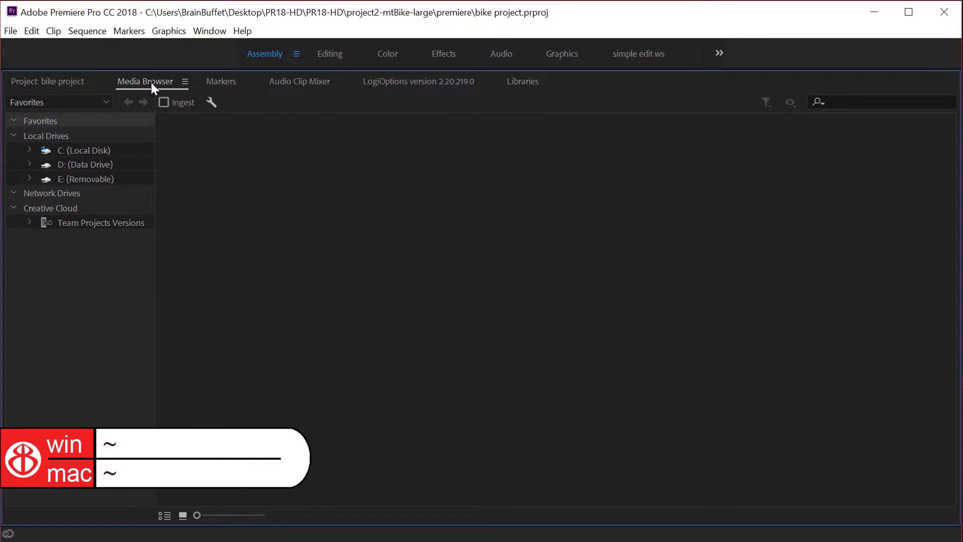
{"action": "left_click", "coordinate": [638, 54]}
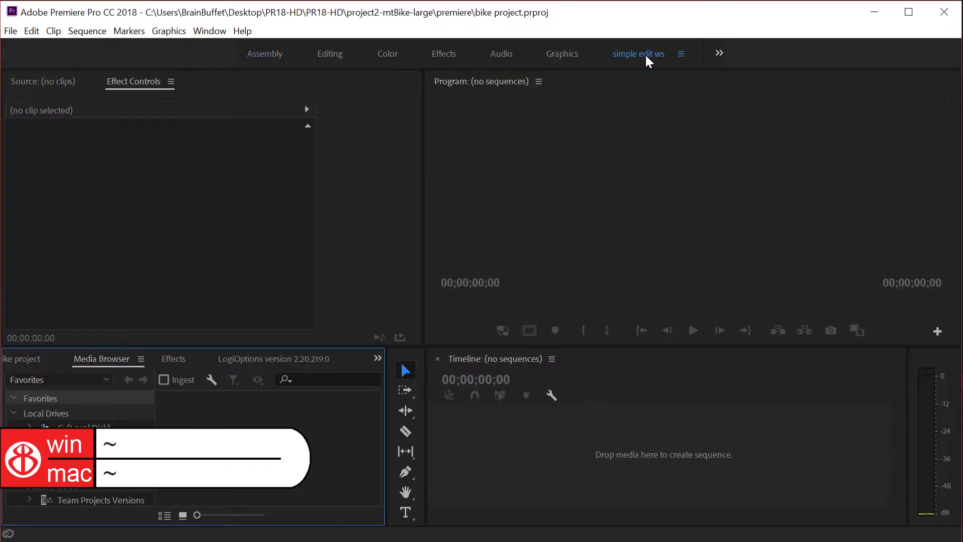
{"action": "left_click", "coordinate": [275, 55]}
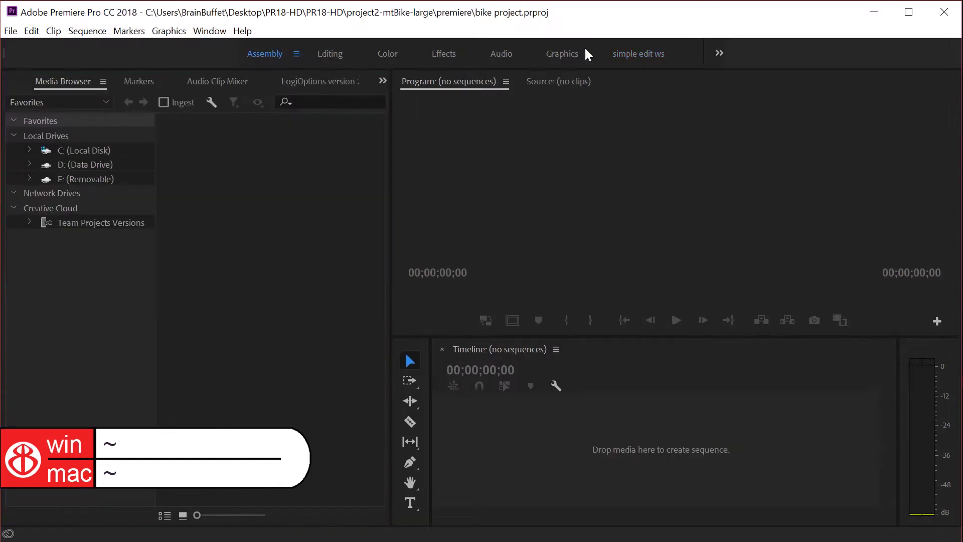
{"action": "left_click", "coordinate": [652, 53]}
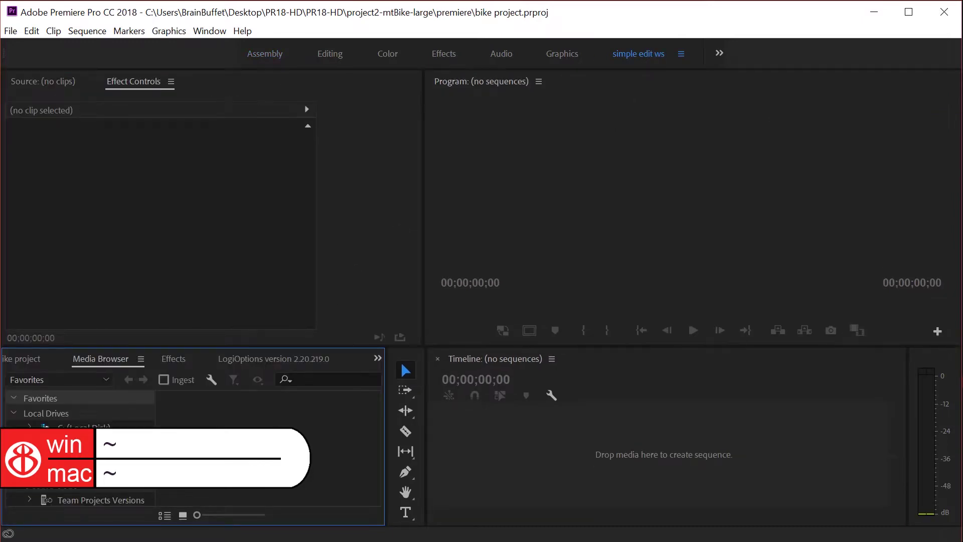
{"action": "key", "text": "grave"}
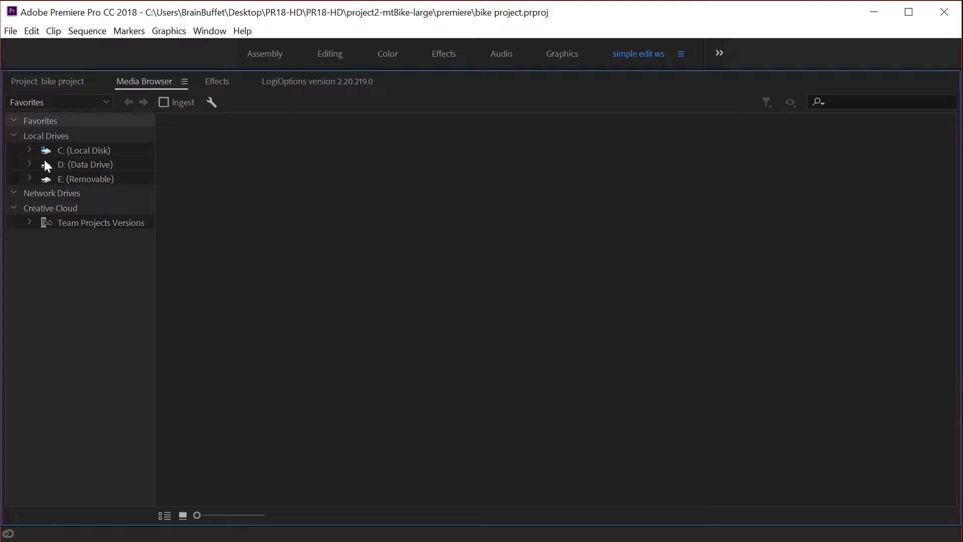
Preview the D: Data, E: Removable and C: Local Disk drives and expand C:'s folder tree.
{"action": "left_click", "coordinate": [79, 168]}
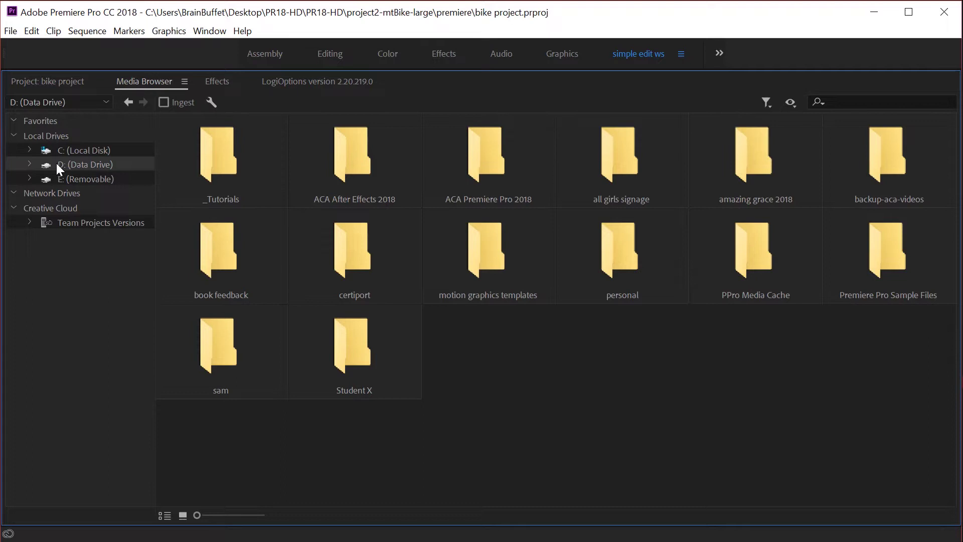
{"action": "left_click", "coordinate": [60, 182]}
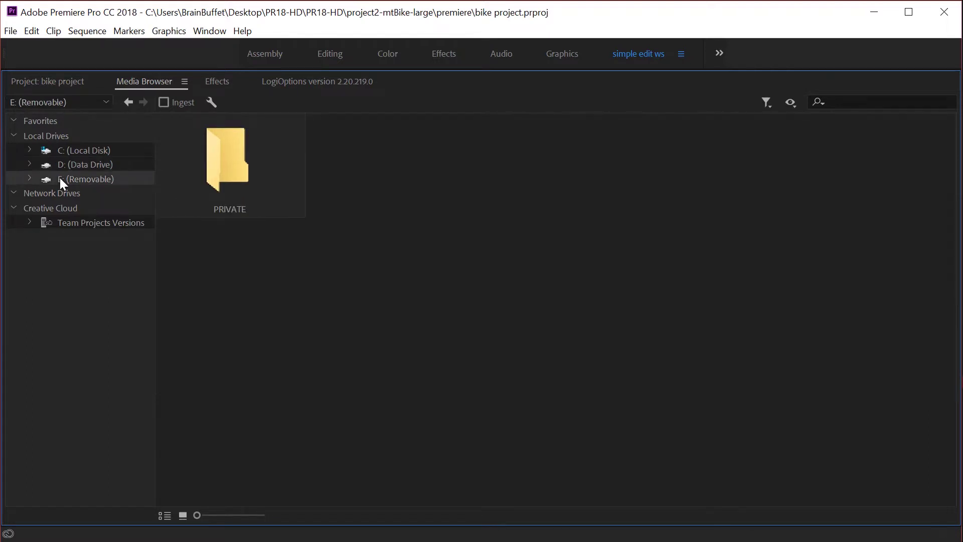
{"action": "left_click", "coordinate": [59, 150]}
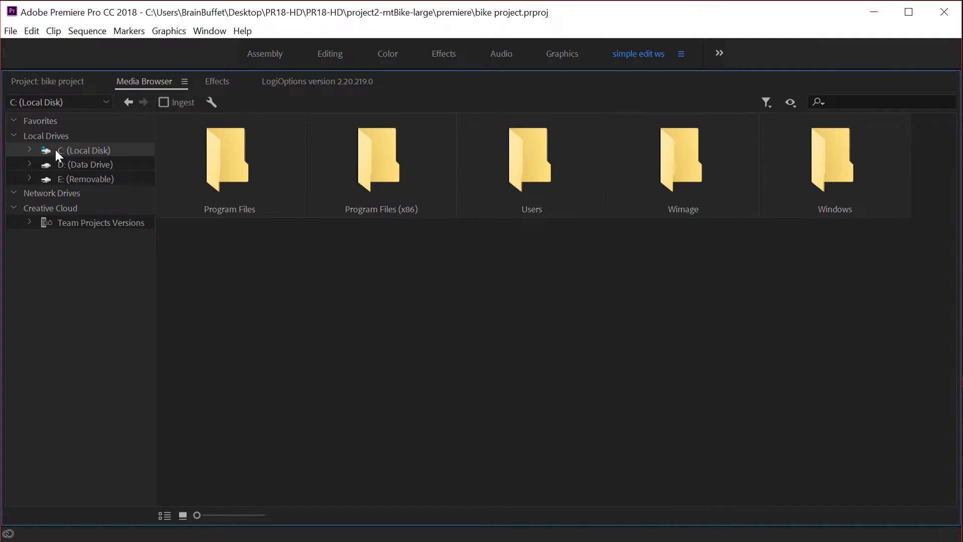
{"action": "left_click", "coordinate": [29, 150]}
{"action": "left_click", "coordinate": [29, 149]}
{"action": "left_click", "coordinate": [29, 149]}
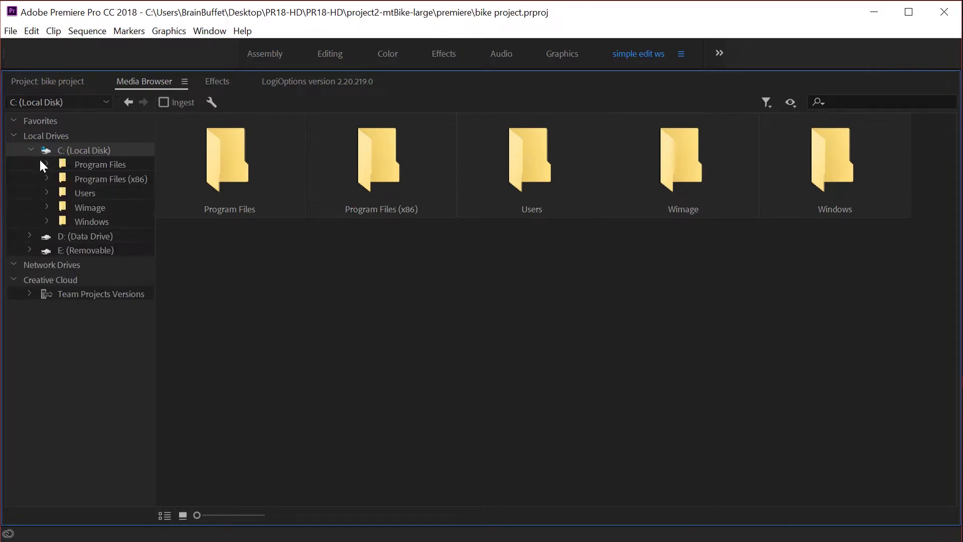
Drill down from Users through the home and Desktop folders into the inner PR18-HD project folder.
{"action": "left_click", "coordinate": [47, 192]}
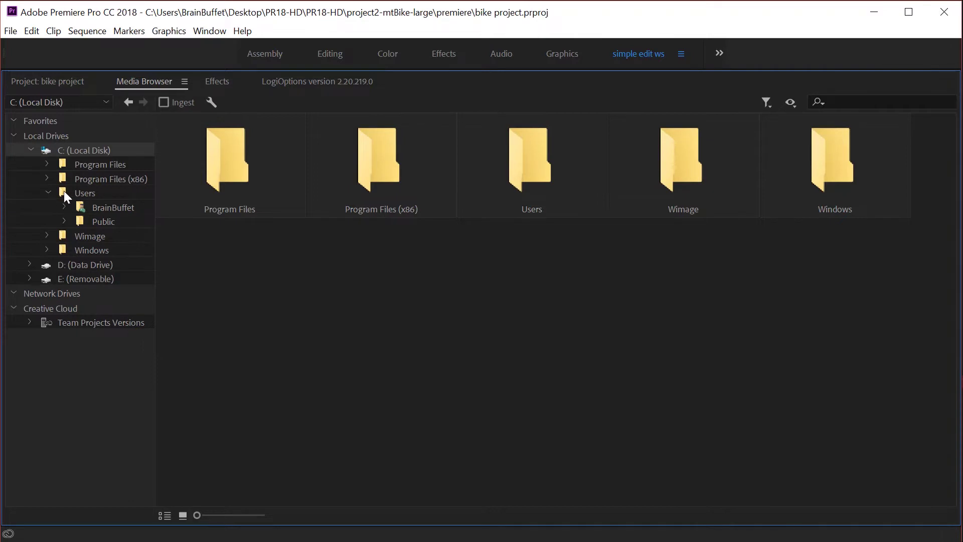
{"action": "left_click", "coordinate": [541, 166]}
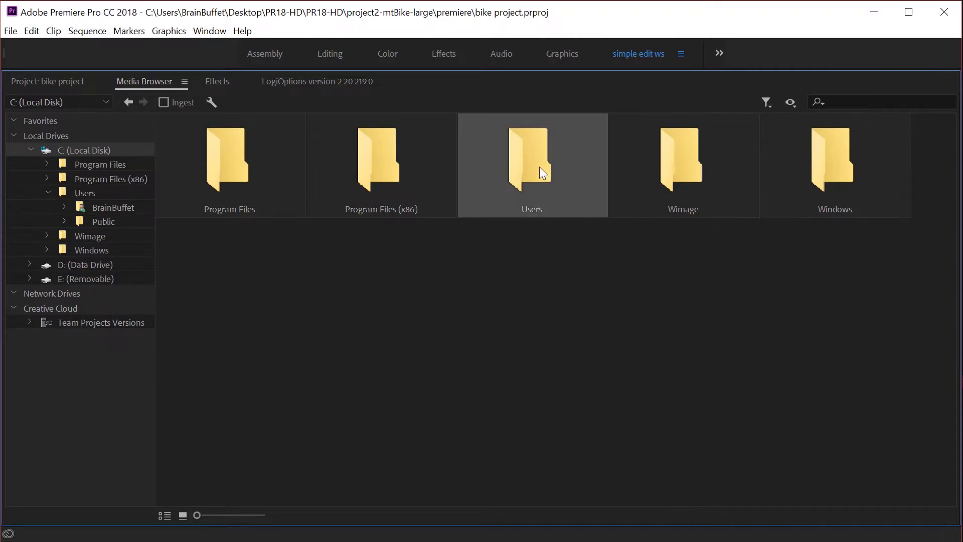
{"action": "double_click", "coordinate": [535, 165]}
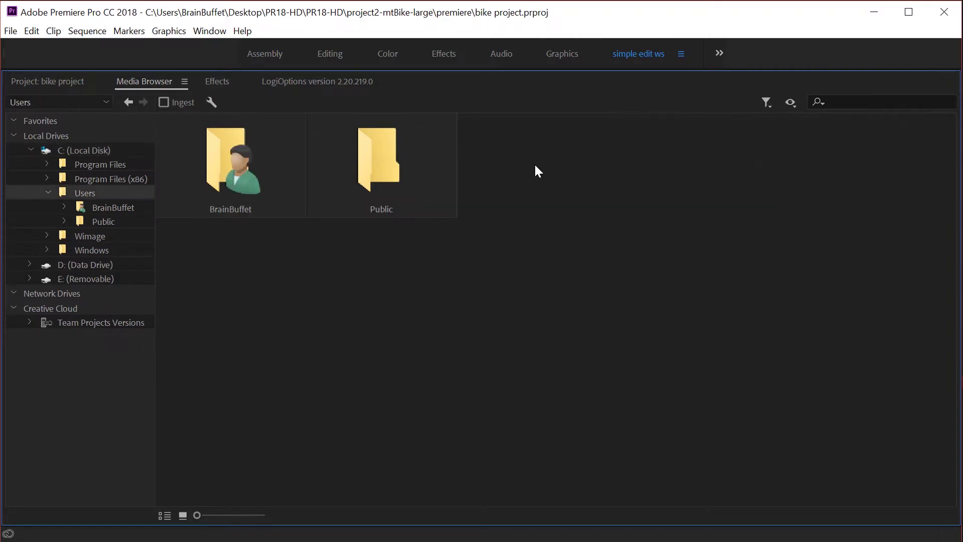
{"action": "double_click", "coordinate": [225, 162]}
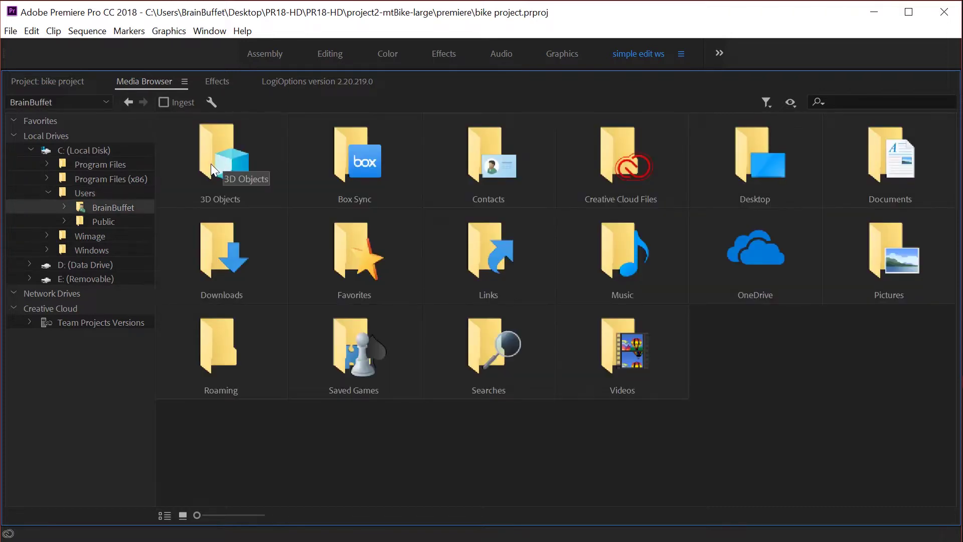
{"action": "double_click", "coordinate": [746, 149]}
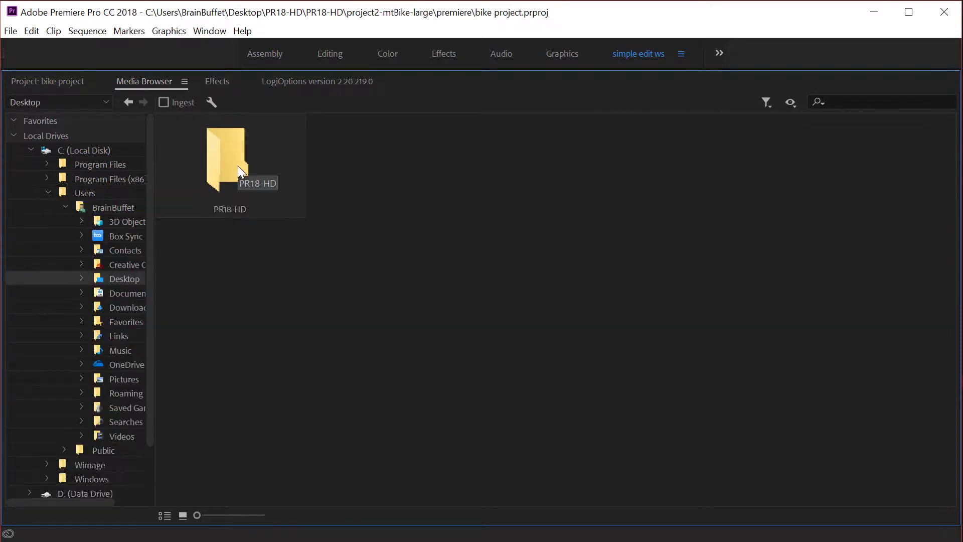
{"action": "double_click", "coordinate": [238, 165]}
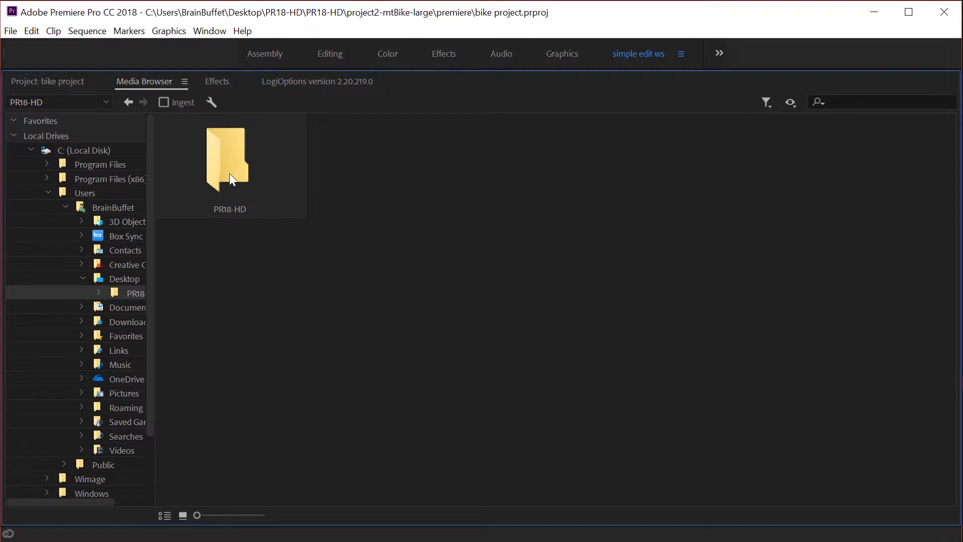
{"action": "double_click", "coordinate": [242, 168]}
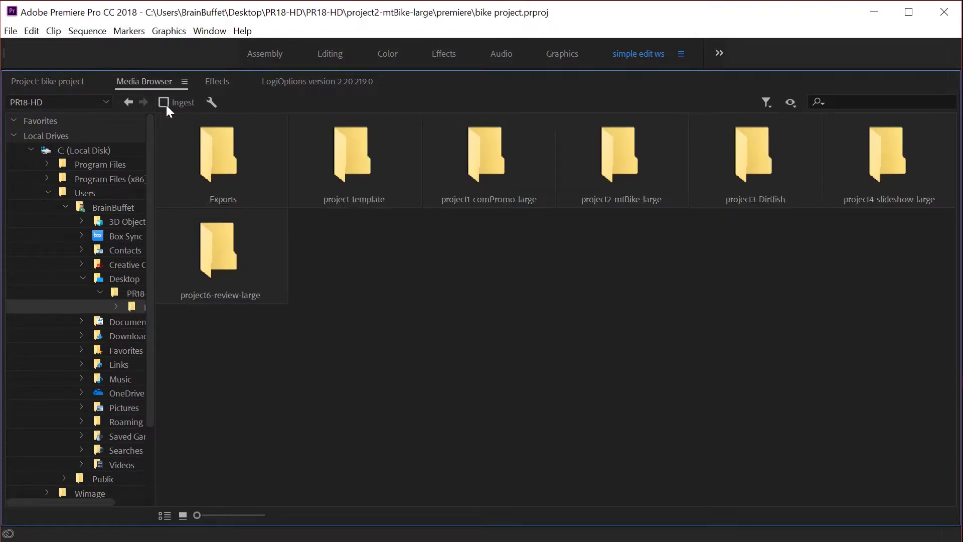
Step back and forward between the PR18-HD folders, then show the user's home folder from the tree.
{"action": "left_click", "coordinate": [128, 103]}
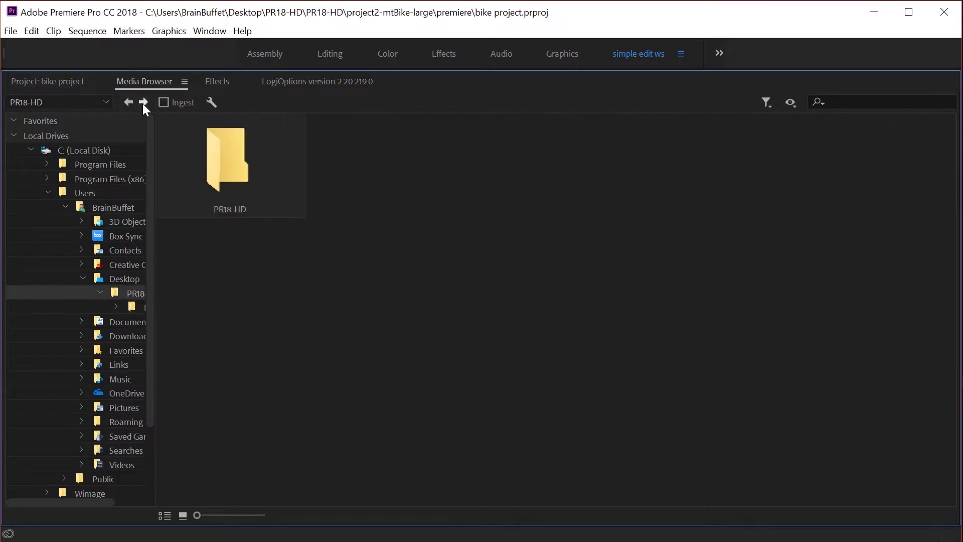
{"action": "left_click", "coordinate": [142, 103]}
{"action": "left_click", "coordinate": [127, 102]}
{"action": "left_click", "coordinate": [48, 193]}
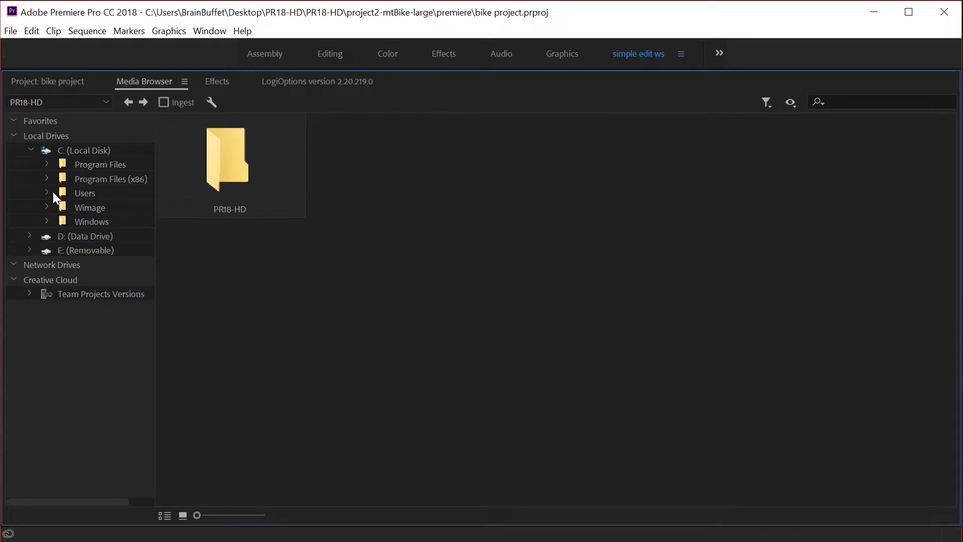
{"action": "left_click", "coordinate": [47, 191]}
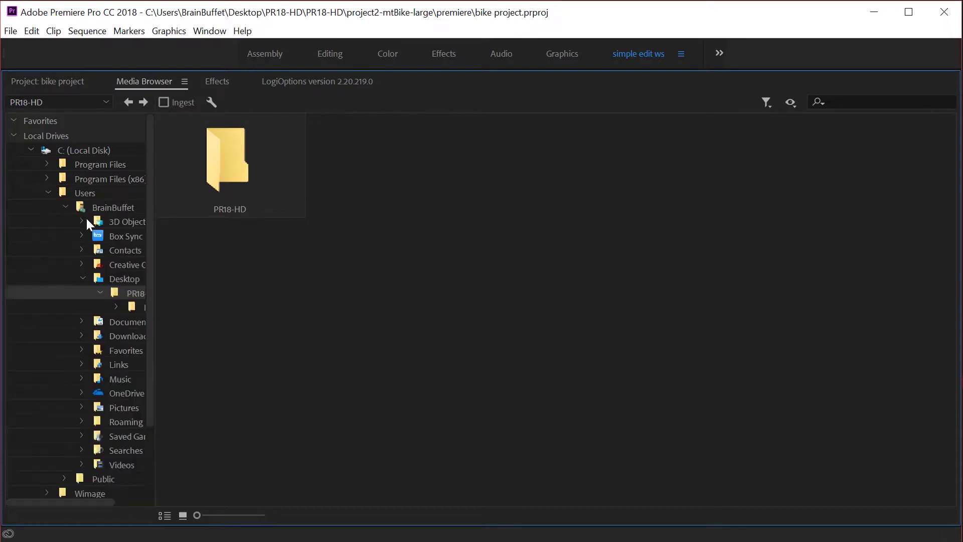
{"action": "left_click", "coordinate": [112, 280]}
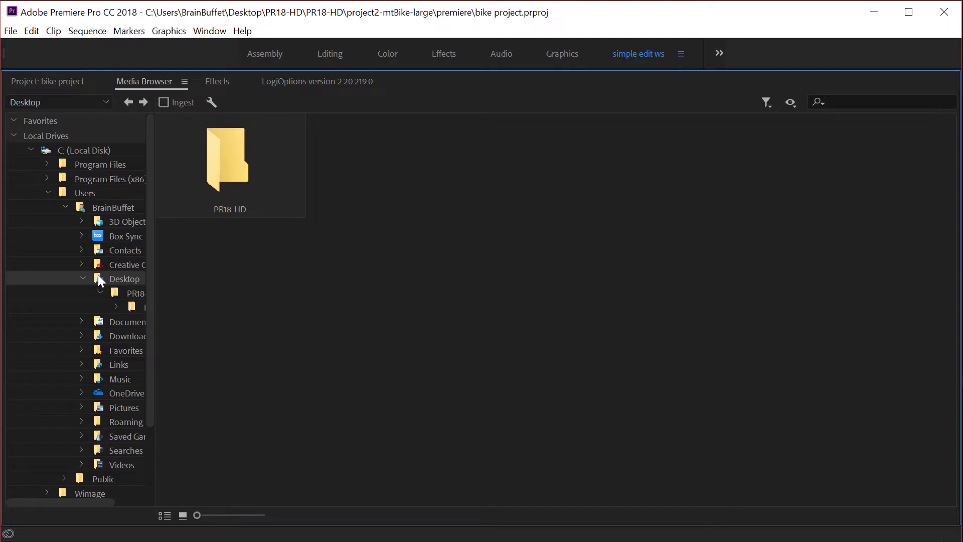
{"action": "left_click", "coordinate": [84, 206]}
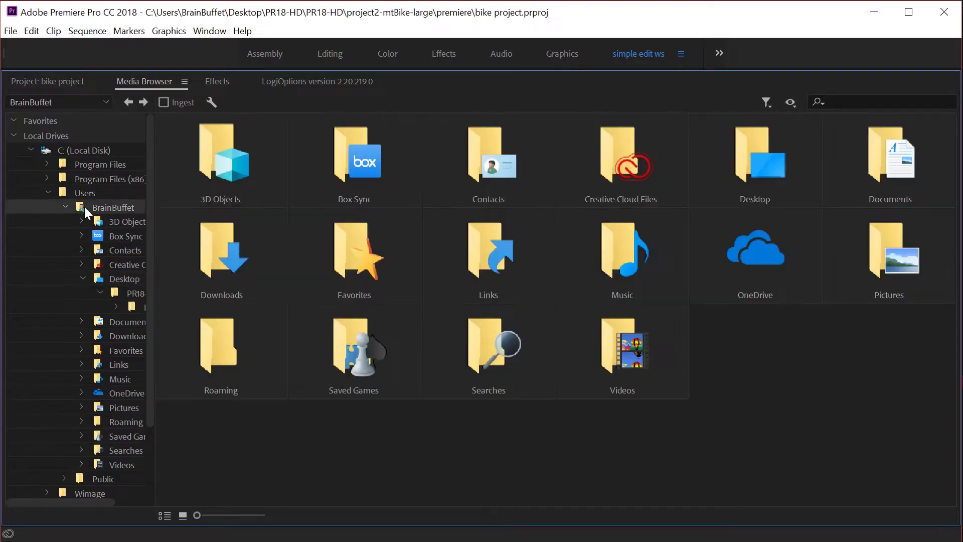
Add the Desktop folder to Favorites, collapse Local Drives, and open the Desktop favorite showing PR18-HD.
{"action": "right_click", "coordinate": [760, 153]}
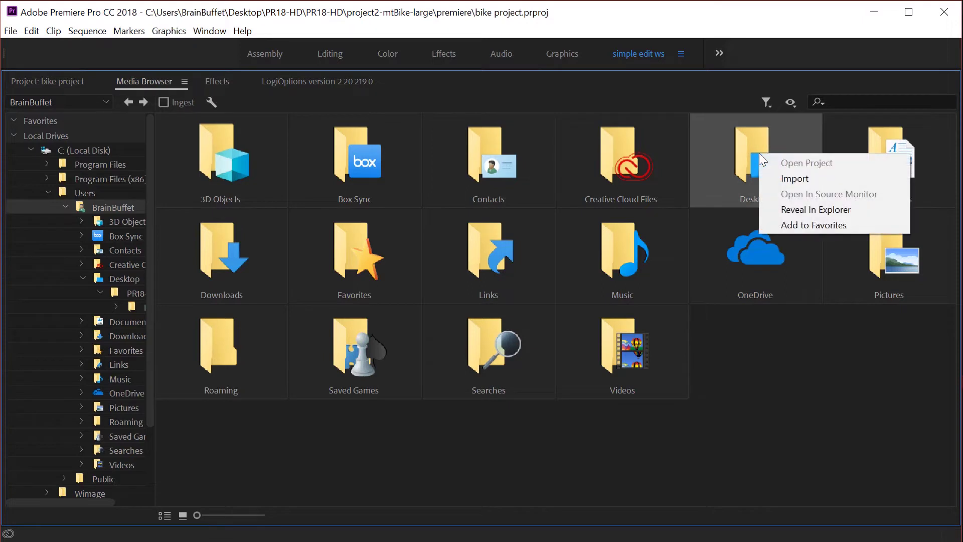
{"action": "left_click", "coordinate": [803, 226]}
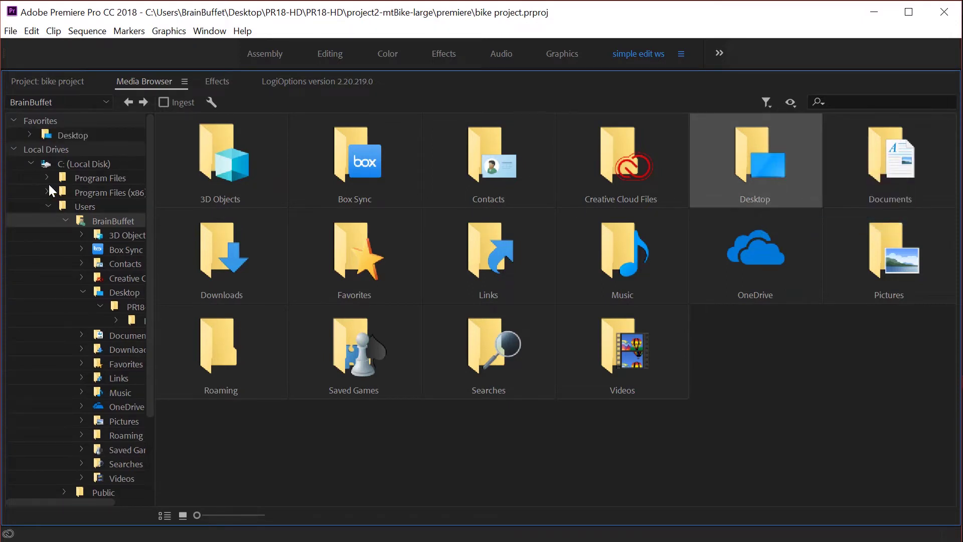
{"action": "left_click", "coordinate": [11, 147]}
{"action": "left_click", "coordinate": [39, 149]}
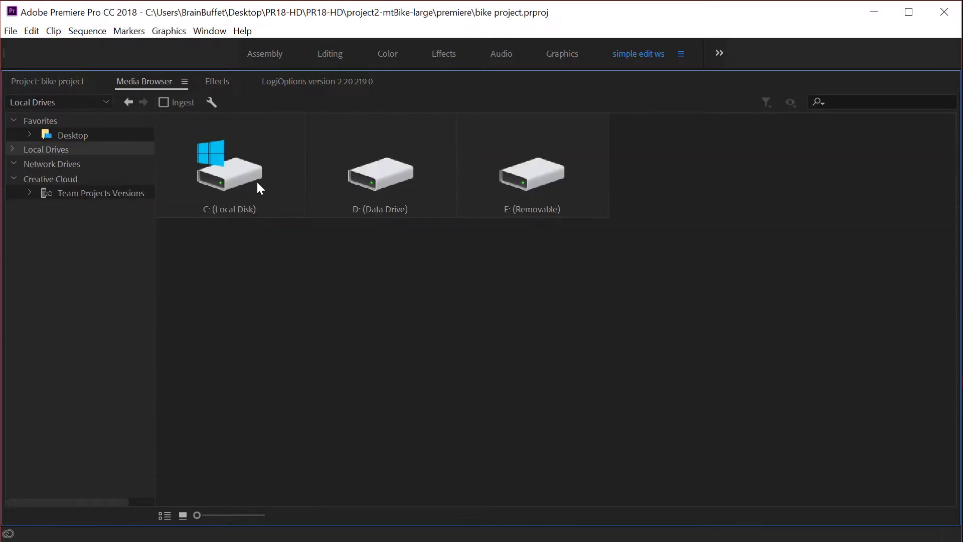
{"action": "left_click", "coordinate": [69, 136]}
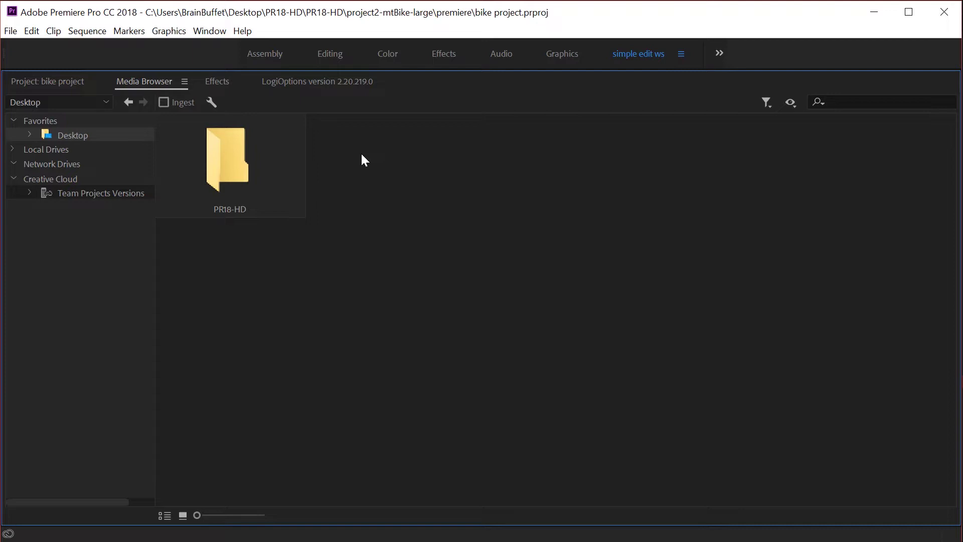
Navigate from PR18-HD into project2-mtBike-large's video folder to list its 16 .mov clips.
{"action": "double_click", "coordinate": [236, 166]}
{"action": "double_click", "coordinate": [236, 166]}
{"action": "double_click", "coordinate": [236, 166]}
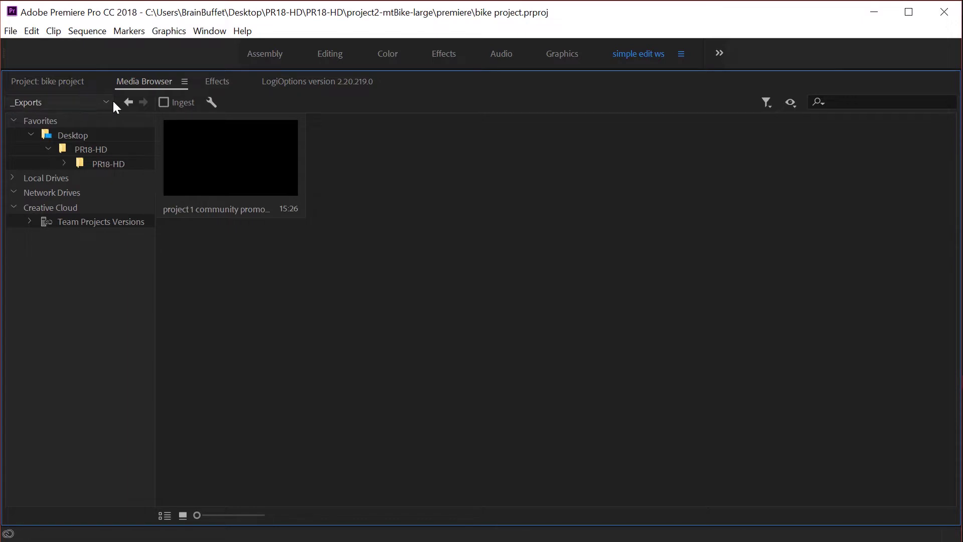
{"action": "left_click", "coordinate": [129, 101]}
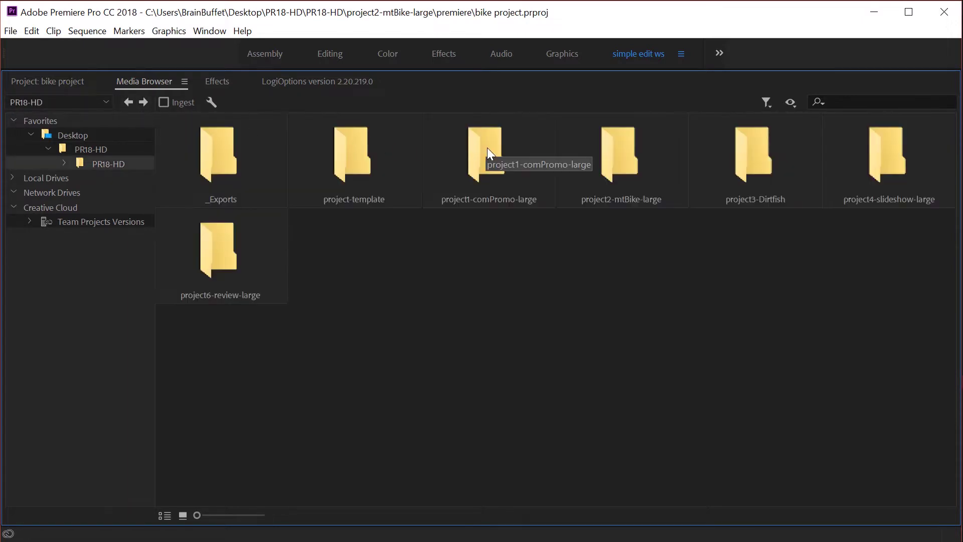
{"action": "left_click", "coordinate": [607, 159]}
{"action": "double_click", "coordinate": [607, 163]}
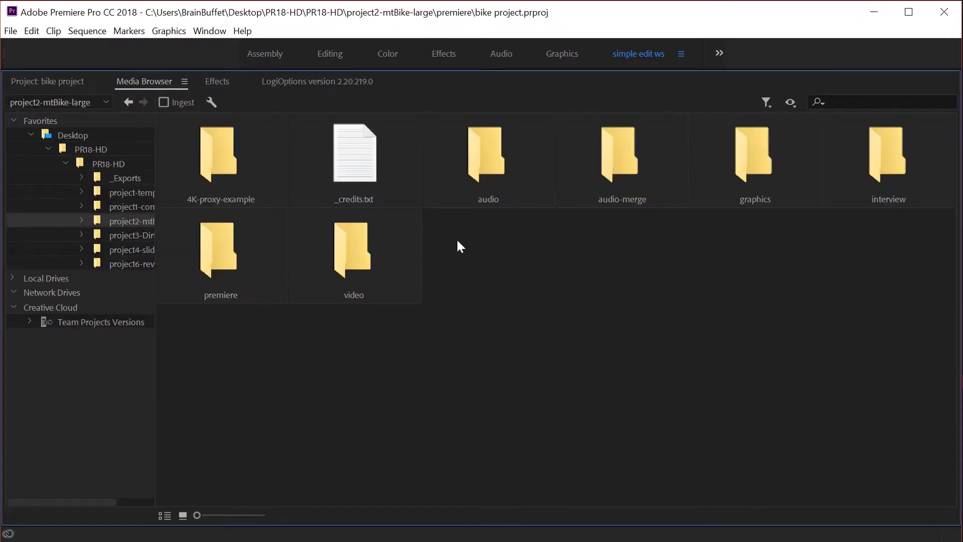
{"action": "left_click", "coordinate": [342, 246]}
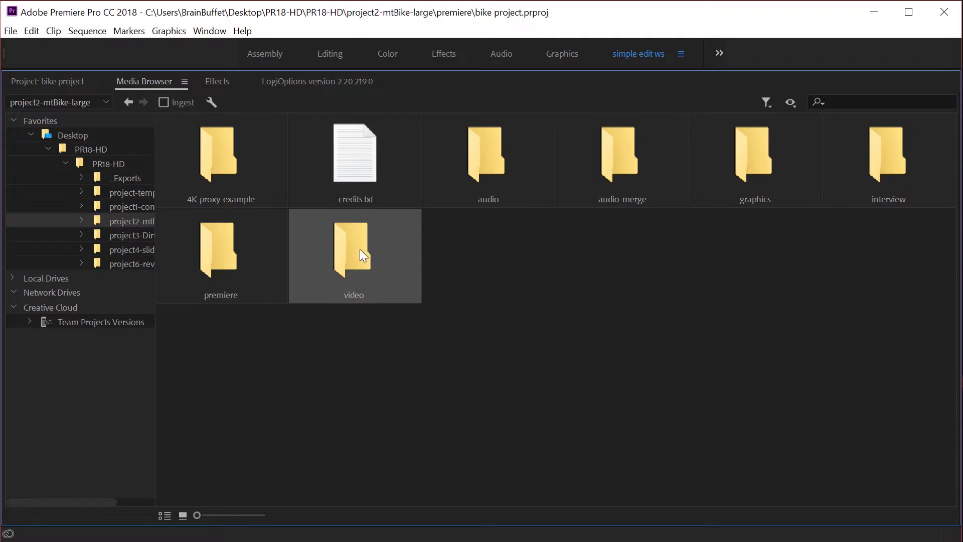
{"action": "double_click", "coordinate": [360, 248]}
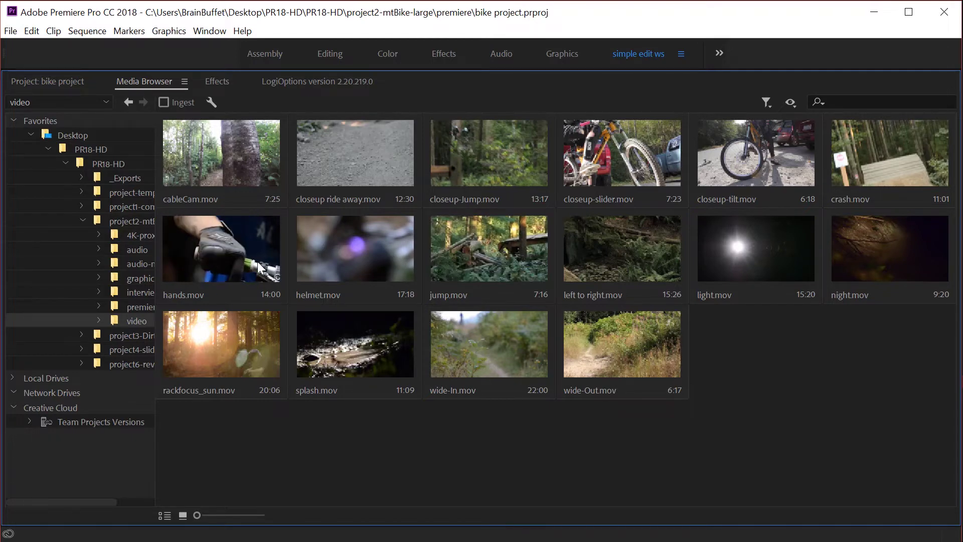
{"action": "left_click", "coordinate": [212, 102]}
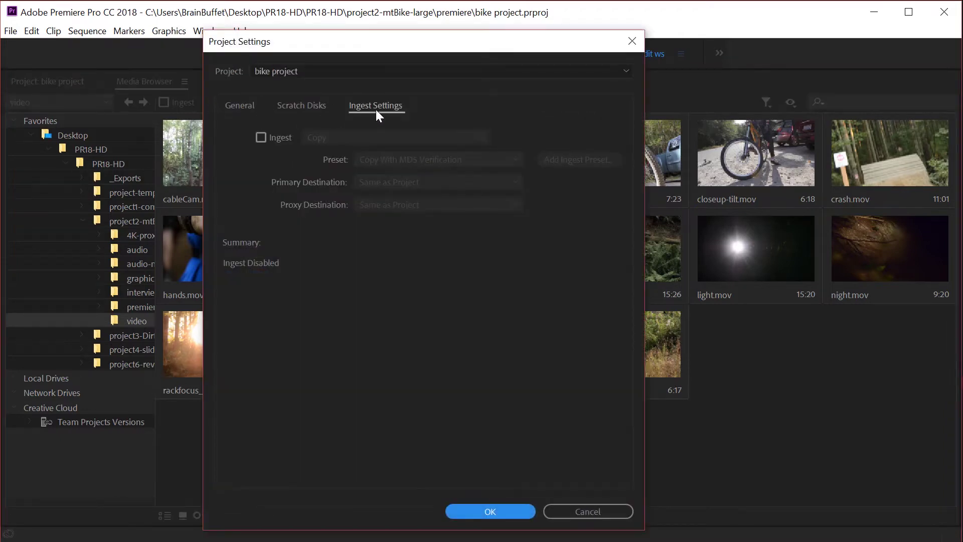
{"action": "left_click", "coordinate": [259, 137]}
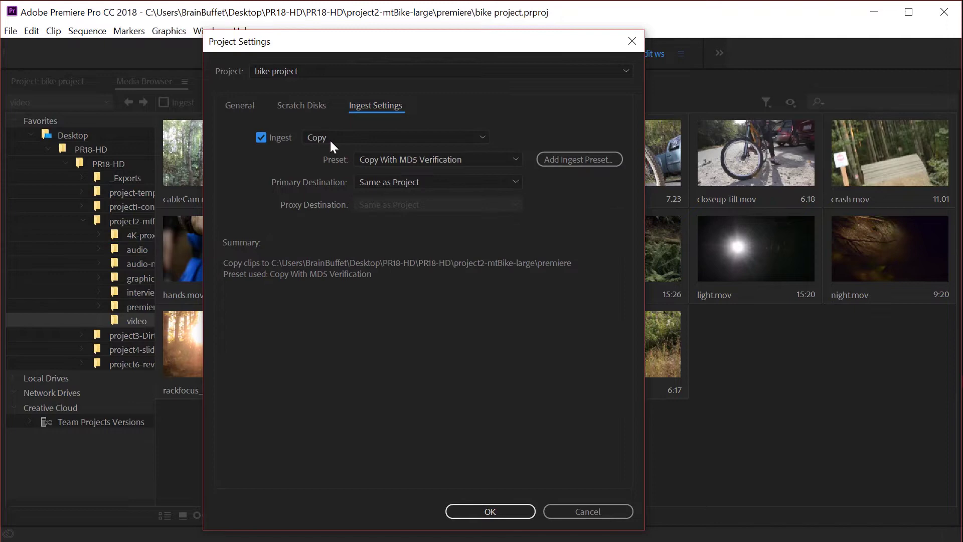
{"action": "left_click", "coordinate": [261, 138]}
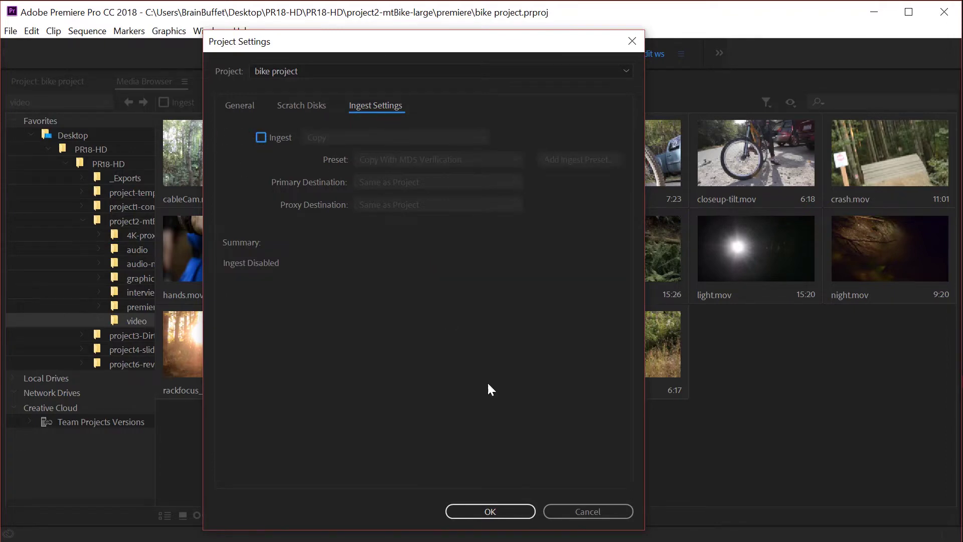
{"action": "left_click", "coordinate": [573, 512]}
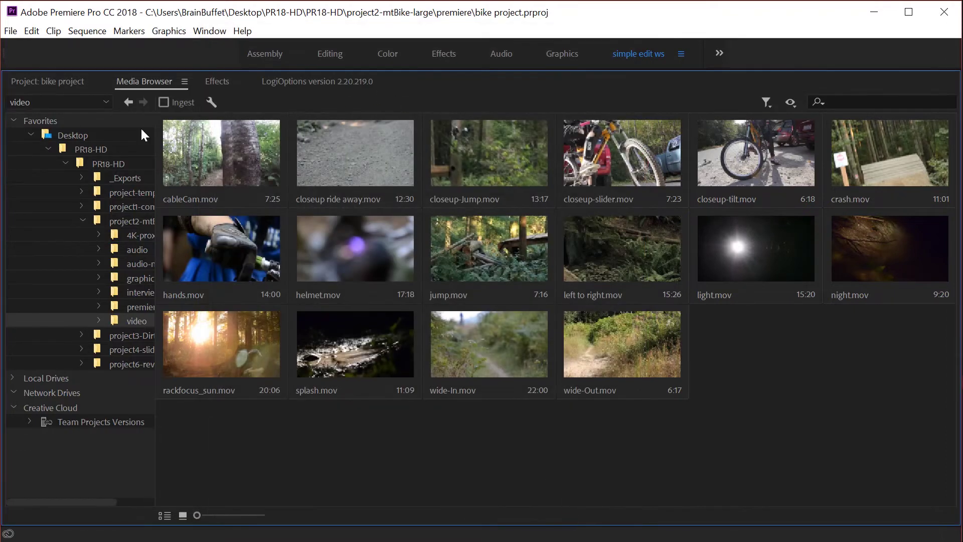
Go back to project2-mtBike-large and import the entire video folder (16 items) into the project.
{"action": "left_click", "coordinate": [128, 102]}
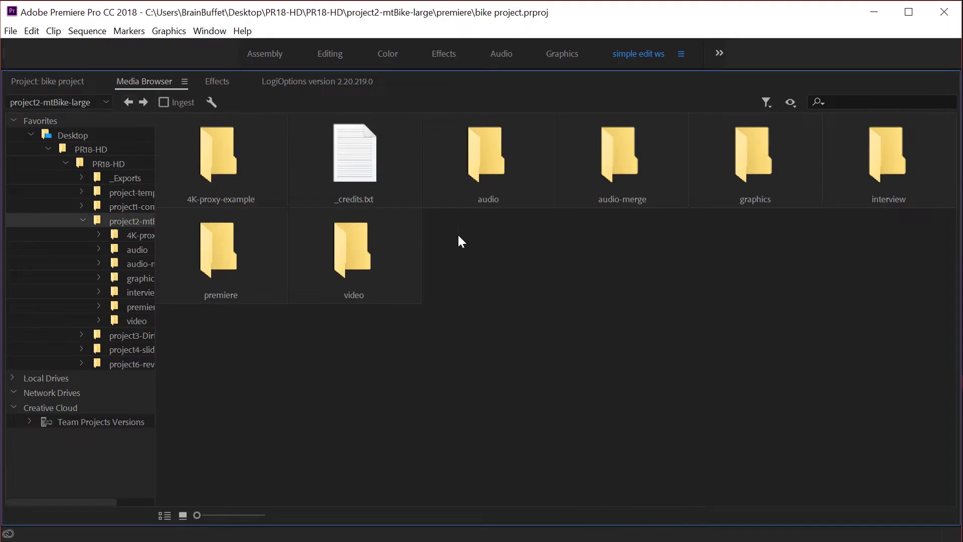
{"action": "right_click", "coordinate": [355, 256]}
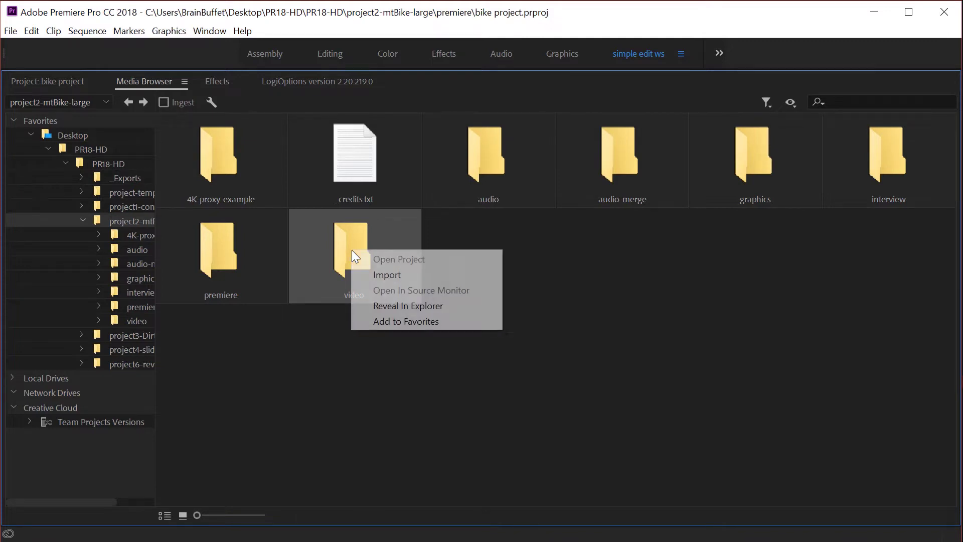
{"action": "left_click", "coordinate": [388, 280]}
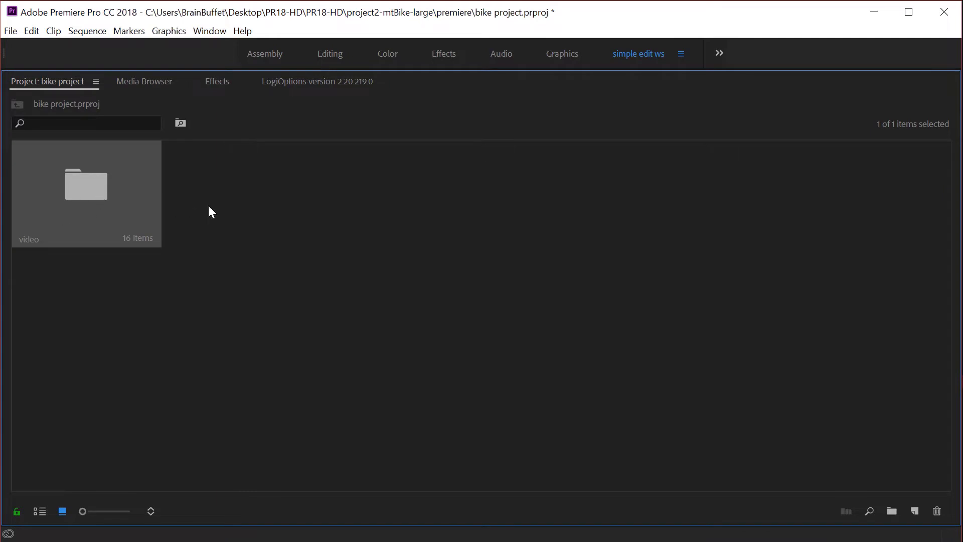
Return to the Media Browser and import the interview folder as a bin.
{"action": "left_click", "coordinate": [245, 192]}
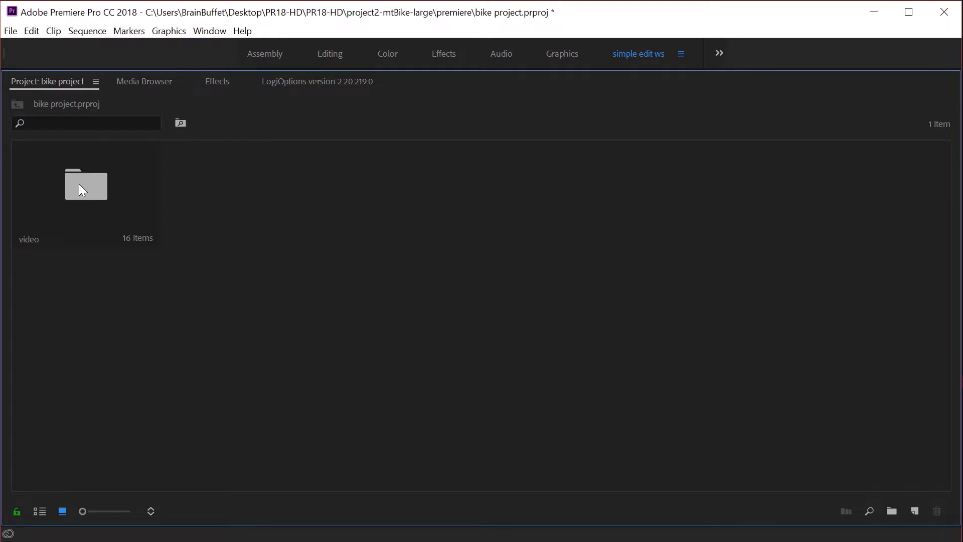
{"action": "left_click", "coordinate": [149, 84]}
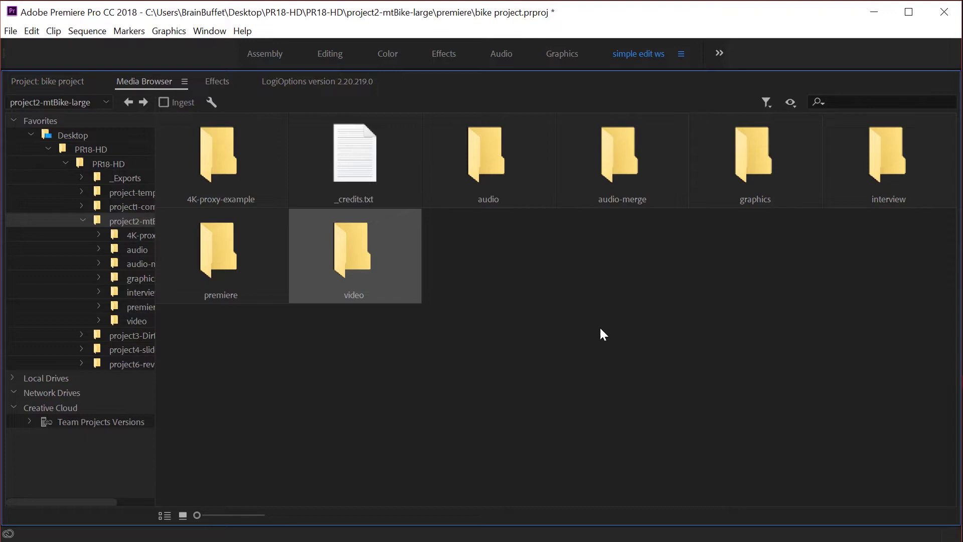
{"action": "left_click", "coordinate": [550, 277]}
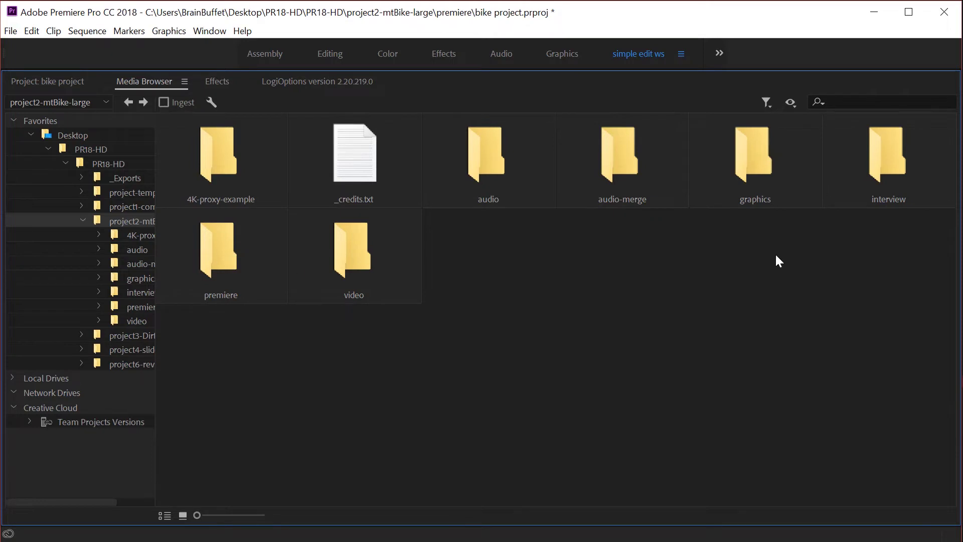
{"action": "right_click", "coordinate": [887, 173]}
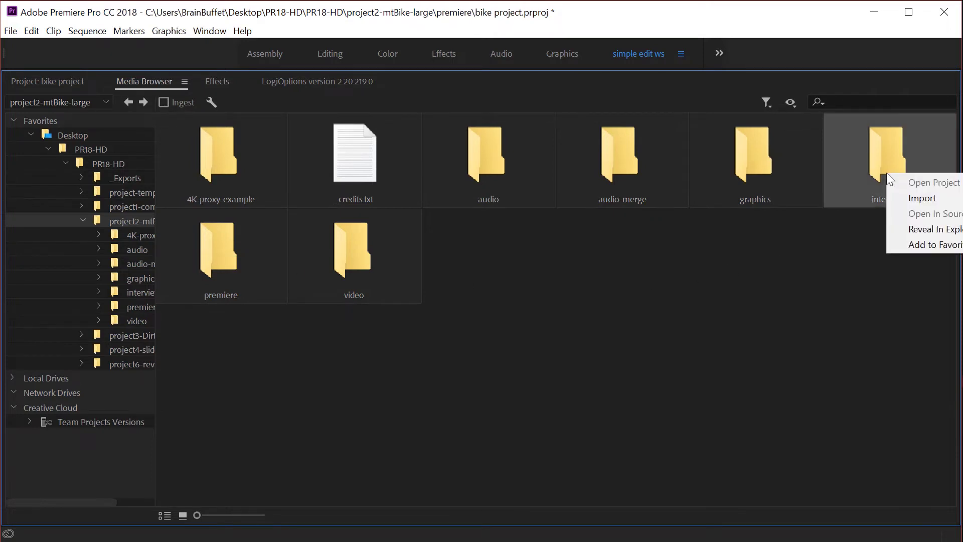
{"action": "left_click", "coordinate": [917, 200]}
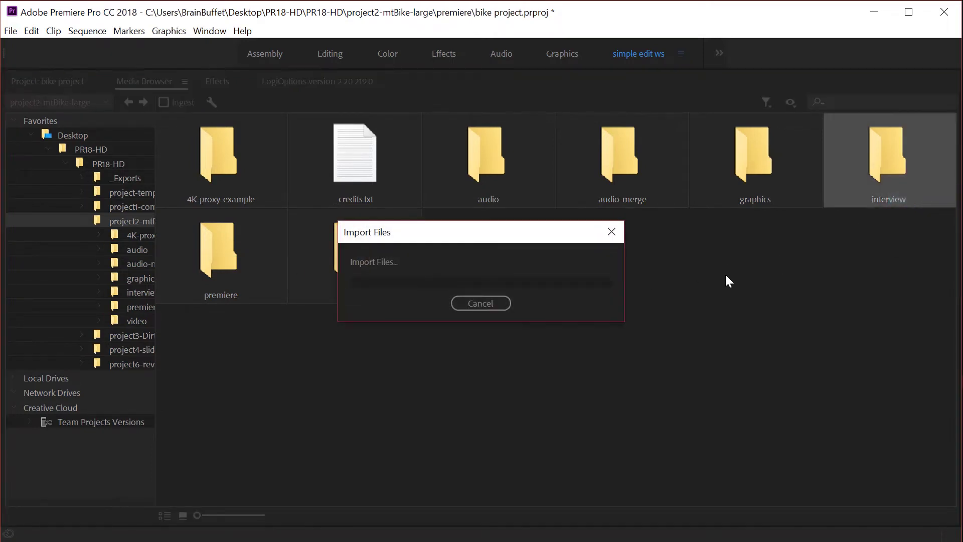
Check the project's bins, then open the graphics folder in the Media Browser to see its contents.
{"action": "left_click", "coordinate": [150, 82]}
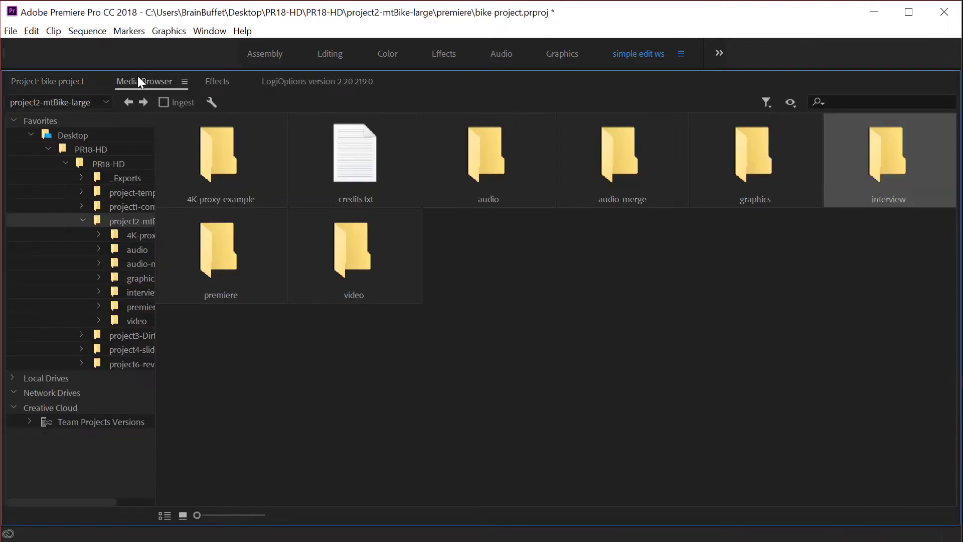
{"action": "left_click", "coordinate": [56, 81]}
{"action": "left_click", "coordinate": [523, 257]}
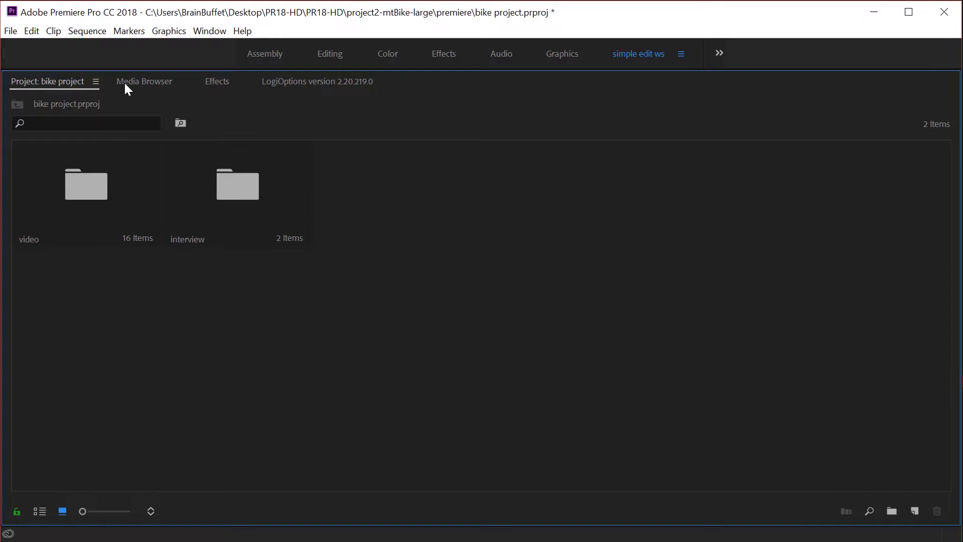
{"action": "left_click", "coordinate": [143, 82]}
{"action": "right_click", "coordinate": [757, 167]}
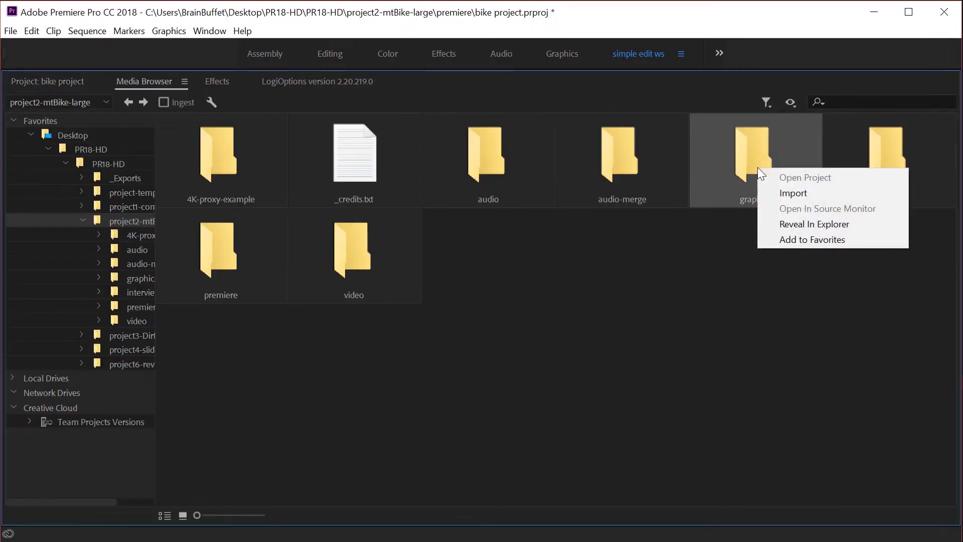
{"action": "left_click", "coordinate": [742, 204]}
{"action": "double_click", "coordinate": [742, 203]}
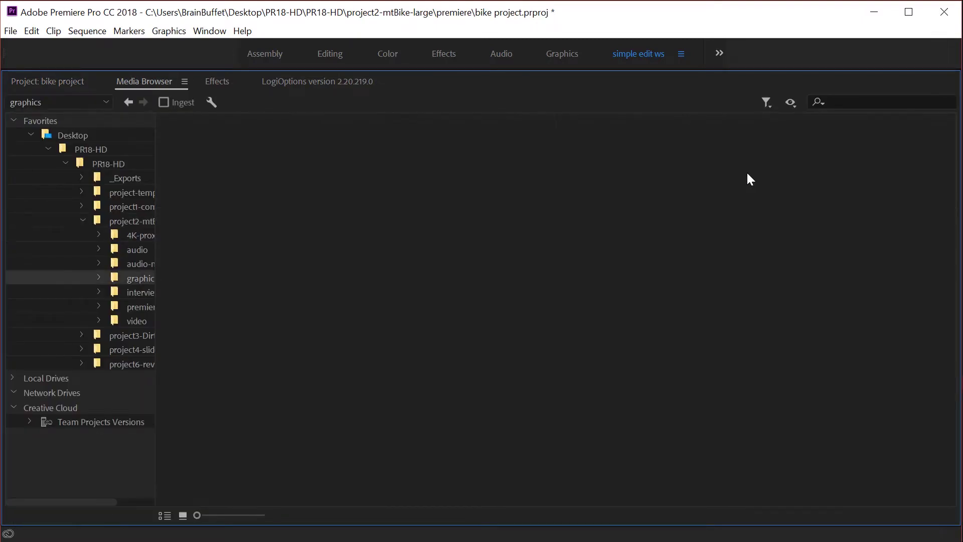
Import the audio-merge, audio and 4K-proxy-example folders from project2-mtBike-large as bins.
{"action": "left_click", "coordinate": [129, 102]}
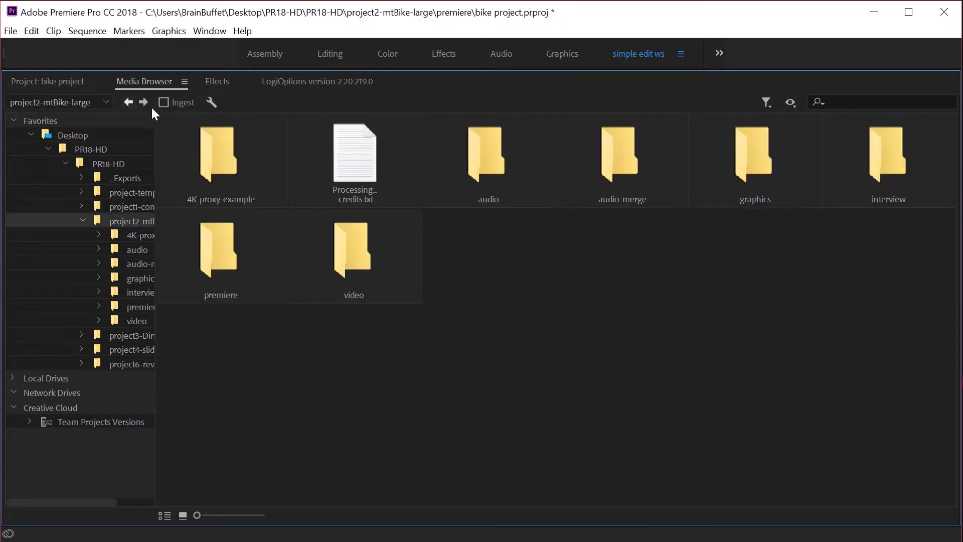
{"action": "right_click", "coordinate": [618, 161]}
{"action": "left_click", "coordinate": [651, 187]}
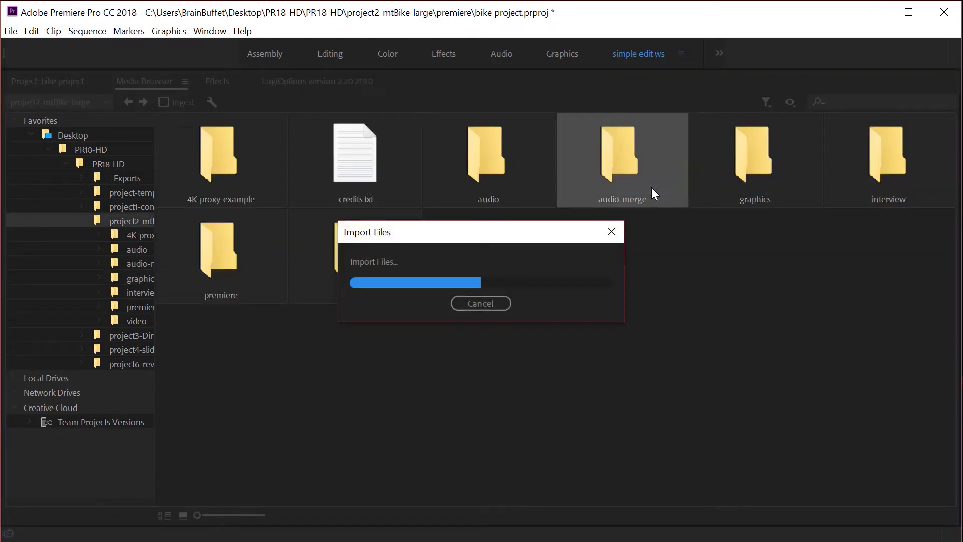
{"action": "left_click", "coordinate": [566, 233]}
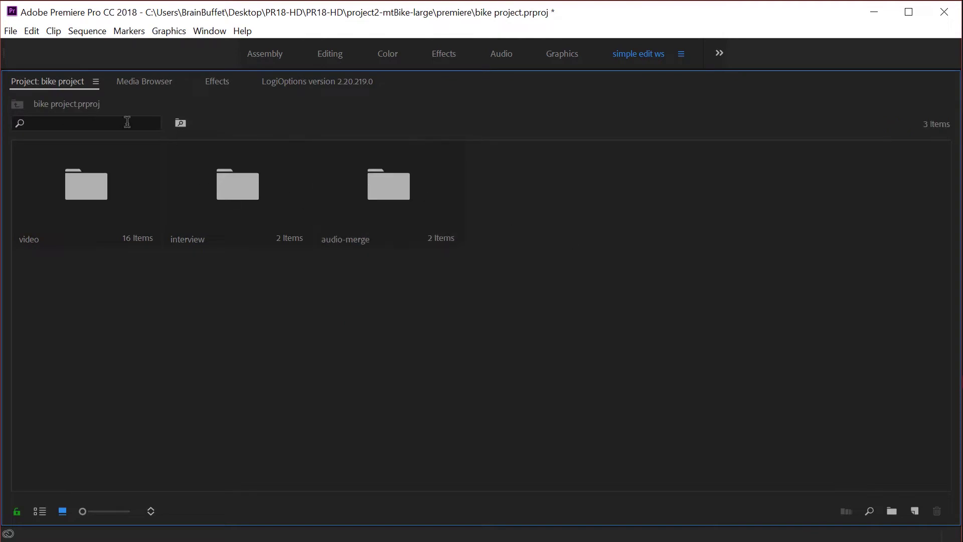
{"action": "left_click", "coordinate": [135, 81]}
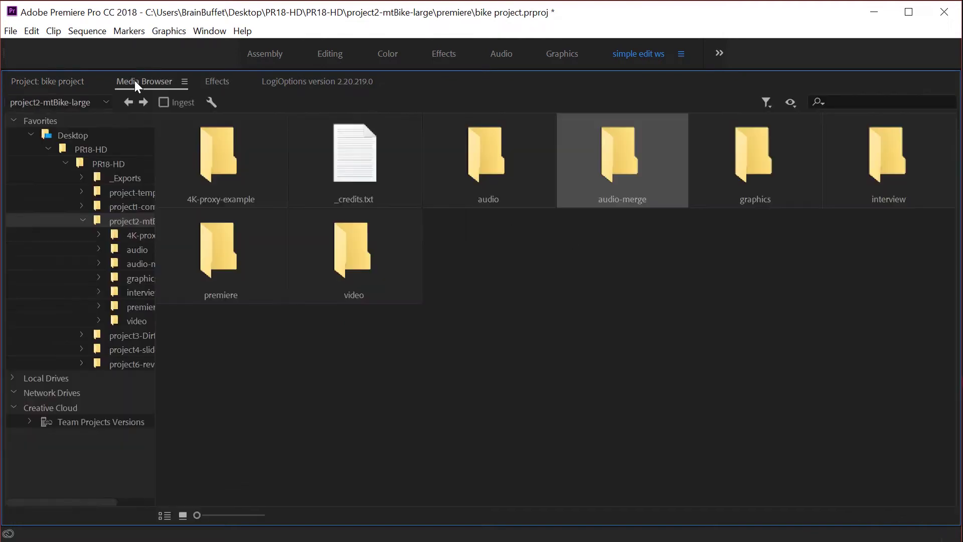
{"action": "right_click", "coordinate": [501, 166]}
{"action": "left_click", "coordinate": [534, 190]}
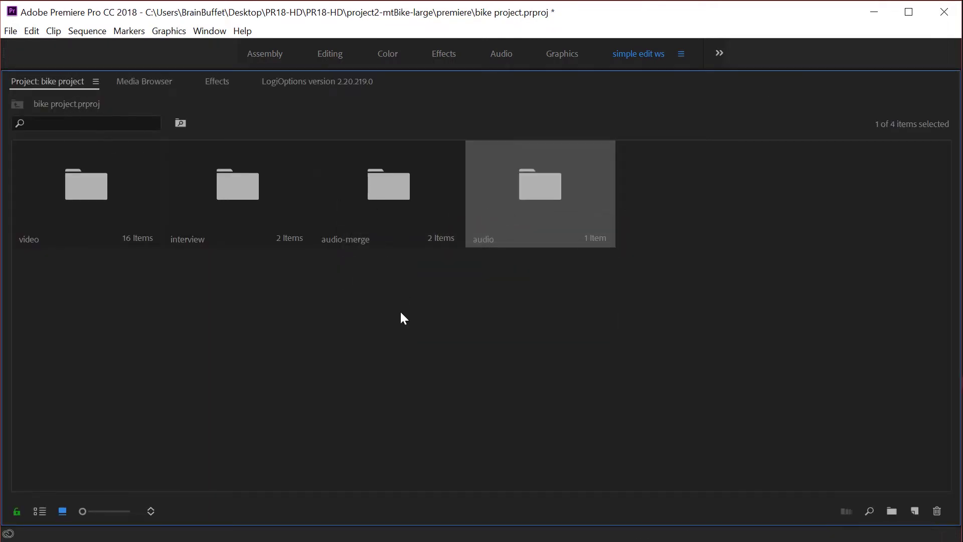
{"action": "left_click", "coordinate": [400, 317]}
{"action": "left_click", "coordinate": [165, 87]}
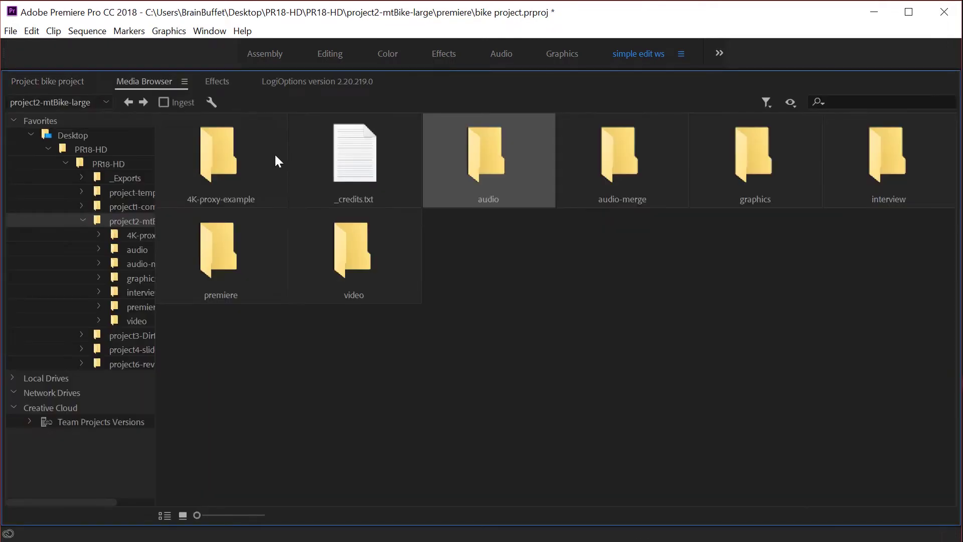
{"action": "right_click", "coordinate": [222, 155]}
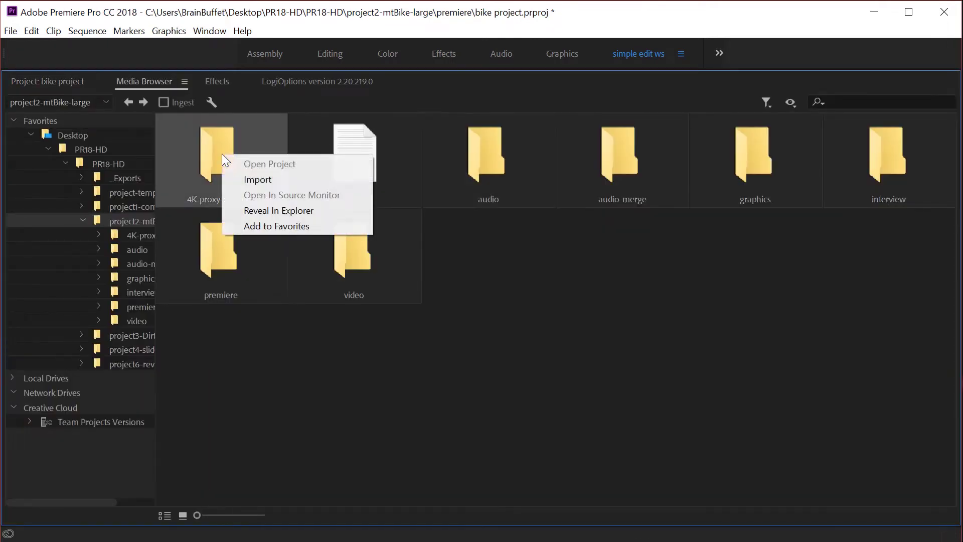
{"action": "left_click", "coordinate": [257, 180]}
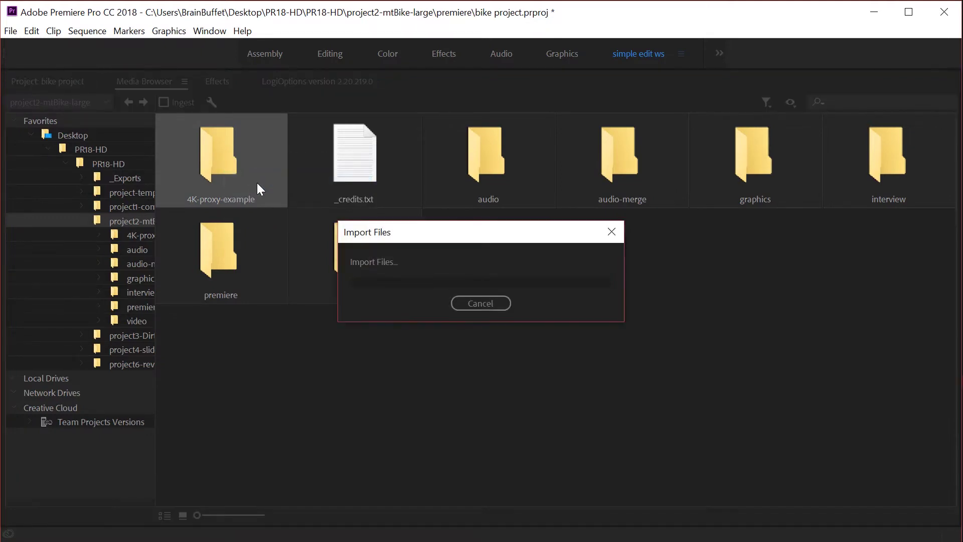
{"action": "left_click", "coordinate": [503, 292]}
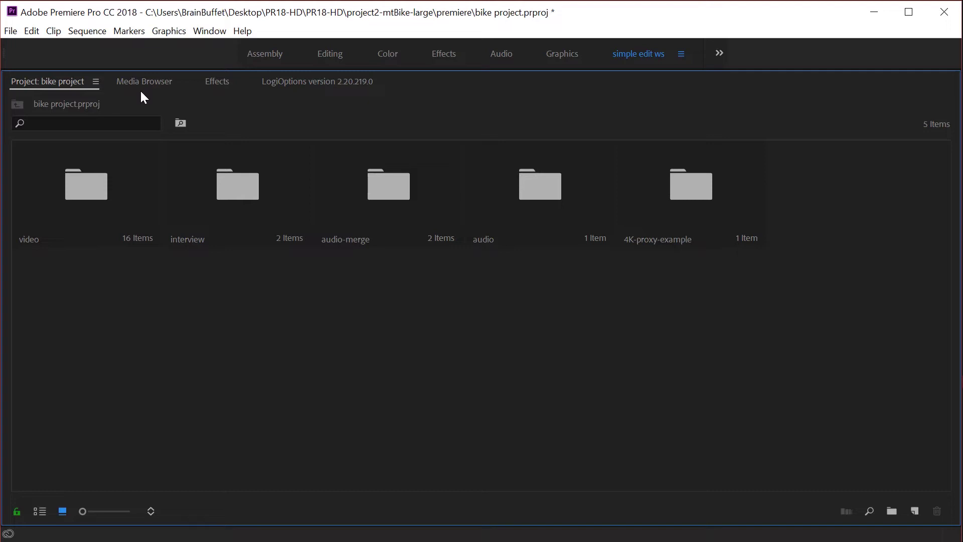
Open the interview bin to view its two clips, then return to the Media Browser.
{"action": "double_click", "coordinate": [236, 188]}
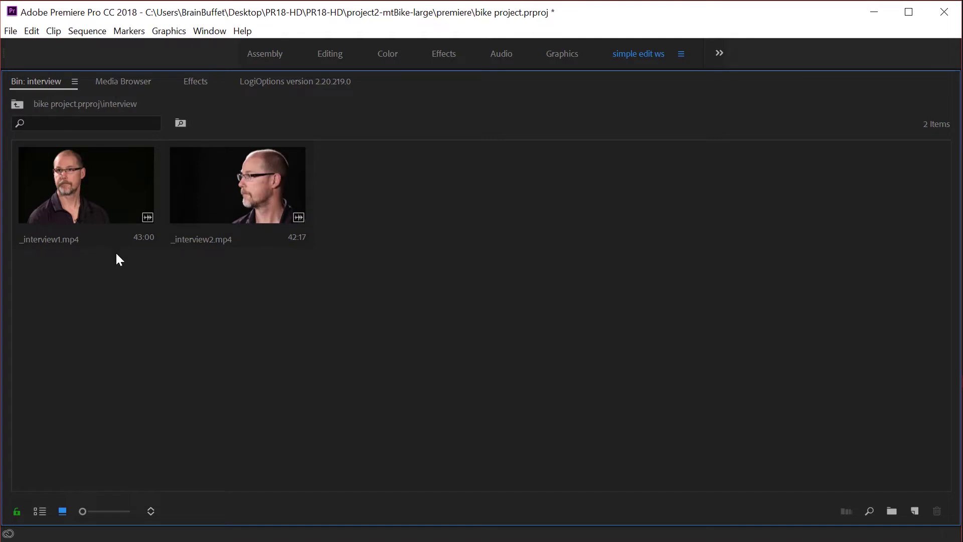
{"action": "left_click", "coordinate": [18, 104]}
{"action": "left_click", "coordinate": [136, 82]}
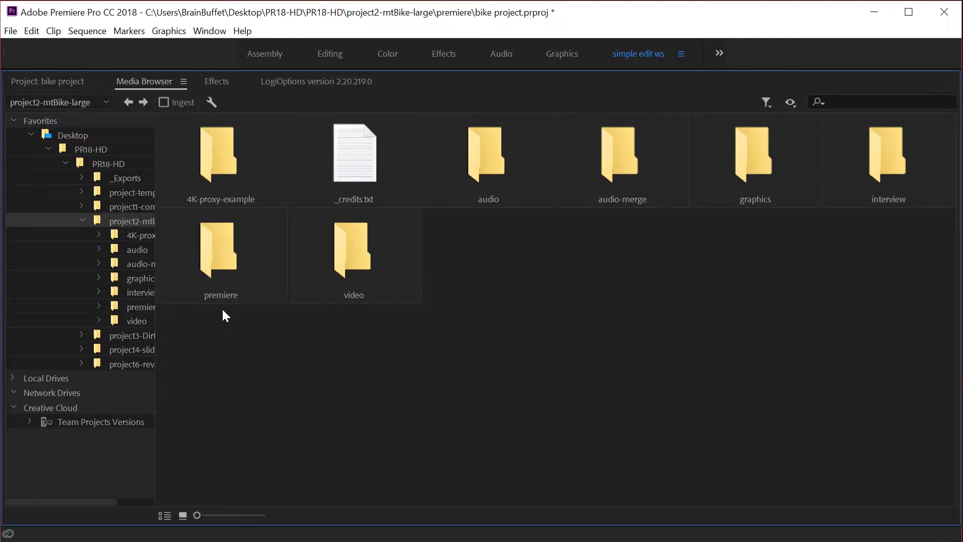
Collapse Favorites and the C: drive, then show the removable E: drive's PRIVATE folder.
{"action": "left_click", "coordinate": [13, 121]}
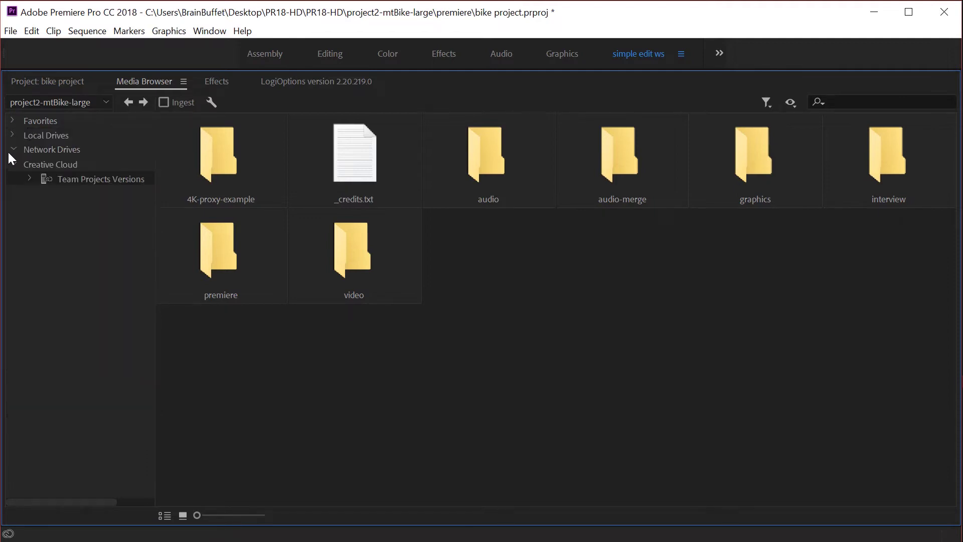
{"action": "left_click", "coordinate": [13, 135]}
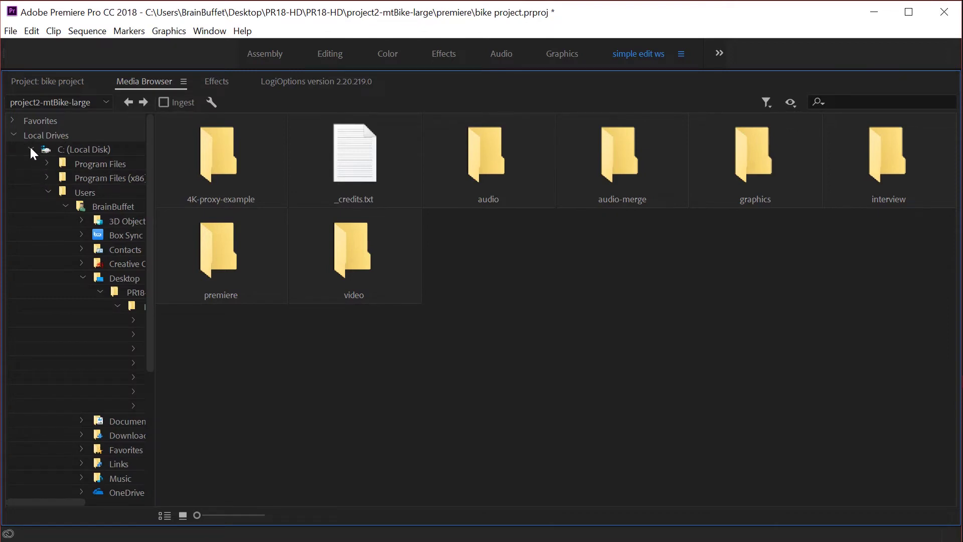
{"action": "left_click", "coordinate": [31, 149]}
{"action": "left_click", "coordinate": [68, 179]}
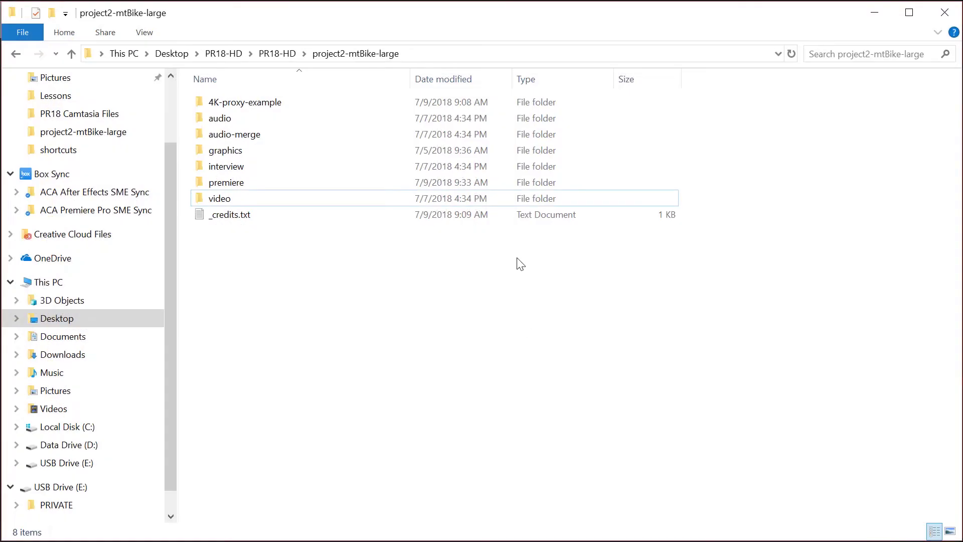
Browse USB drive E: into PRIVATE\AVCHD\BDMV in File Explorer, then minimize Explorer.
{"action": "left_click", "coordinate": [77, 463]}
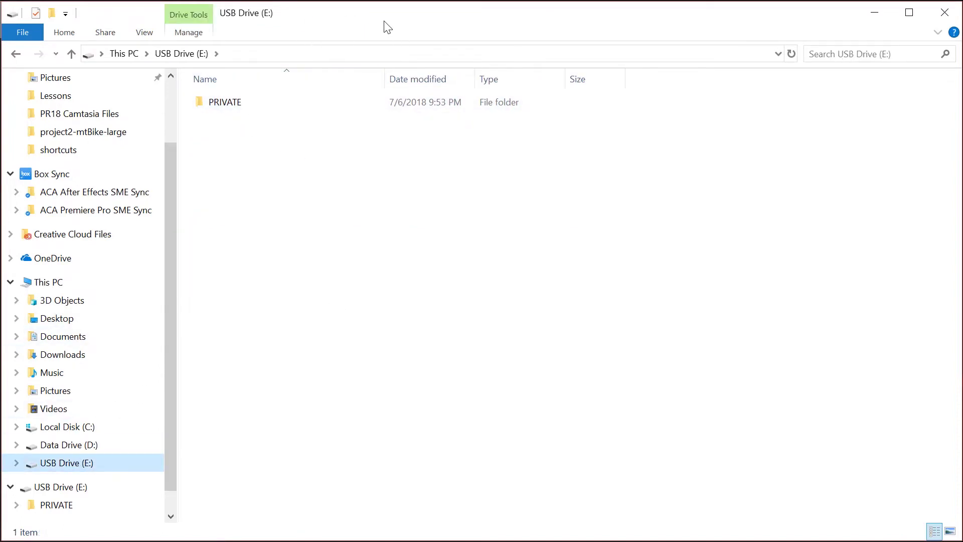
{"action": "left_click", "coordinate": [223, 105]}
{"action": "double_click", "coordinate": [223, 106]}
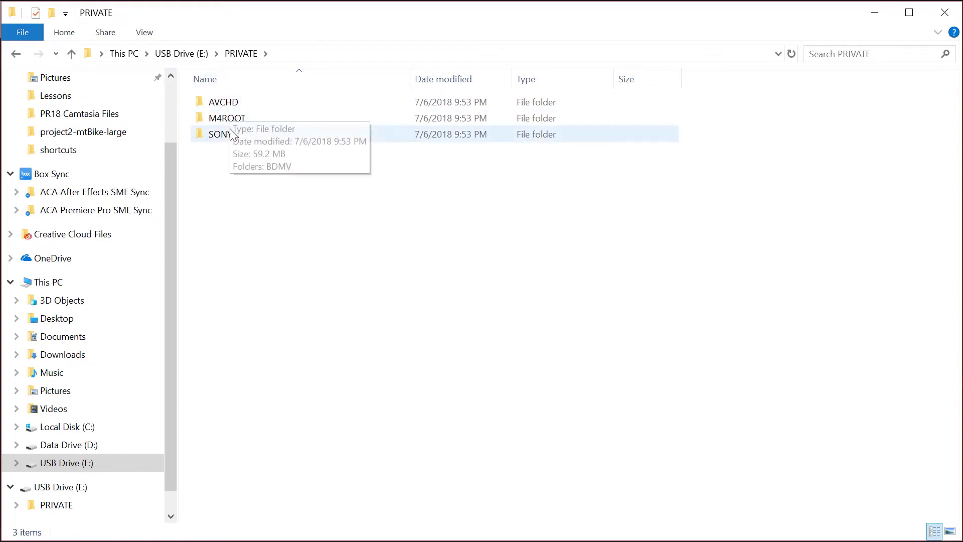
{"action": "double_click", "coordinate": [224, 101]}
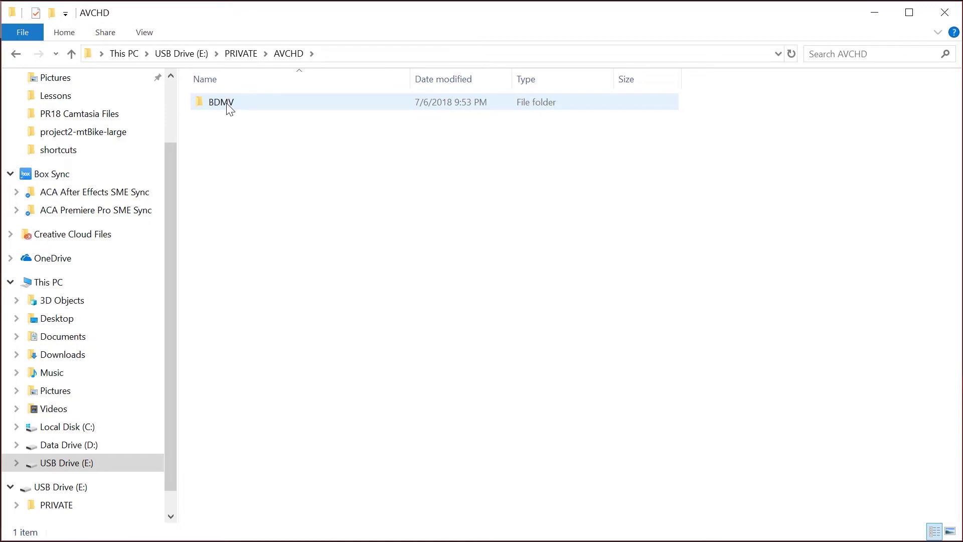
{"action": "double_click", "coordinate": [225, 103]}
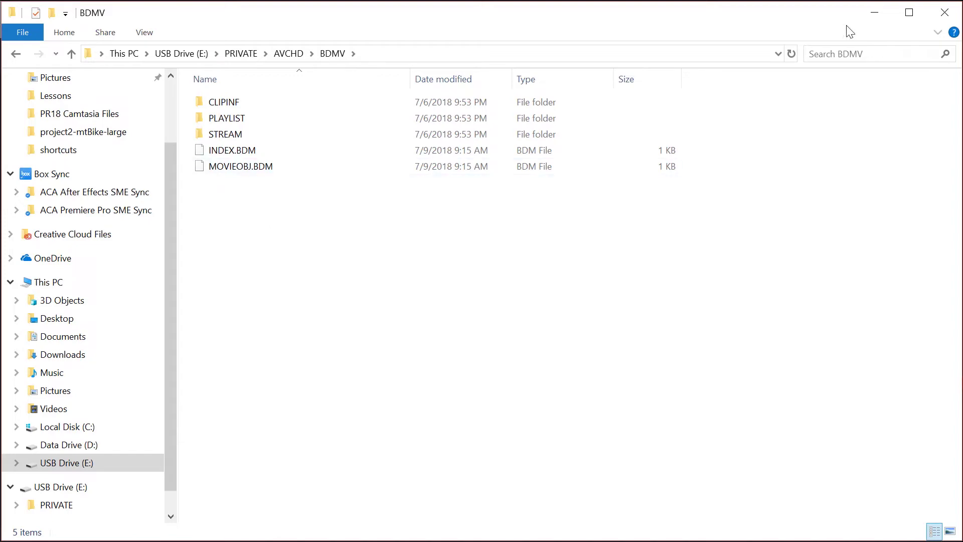
{"action": "left_click", "coordinate": [876, 14]}
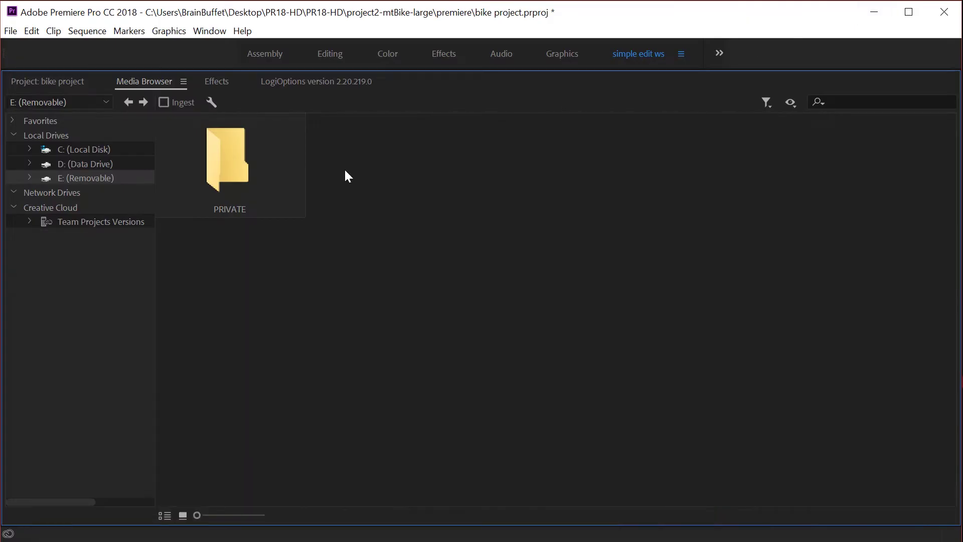
Open PRIVATE then AVCHD in Media Browser to list clips 00000, 00001 and 00002.
{"action": "double_click", "coordinate": [225, 166]}
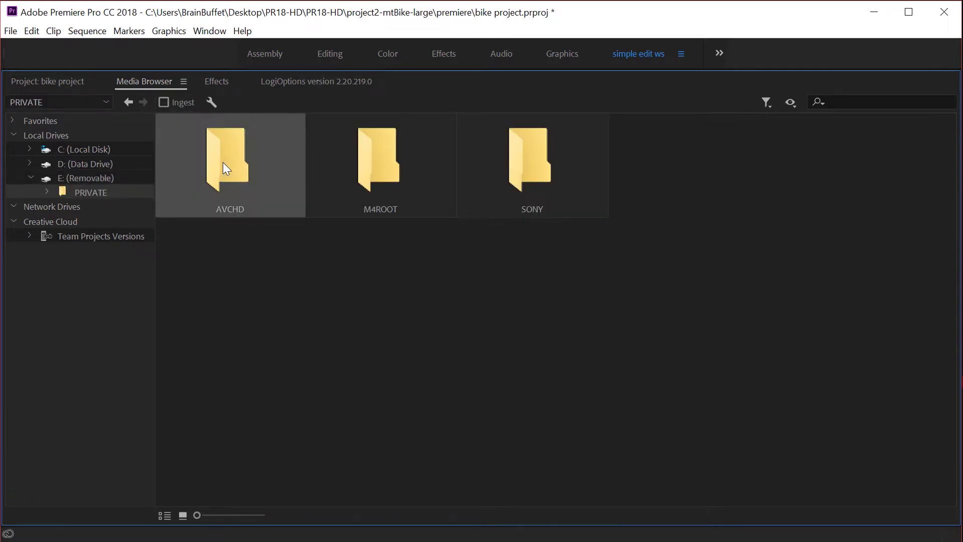
{"action": "double_click", "coordinate": [226, 167]}
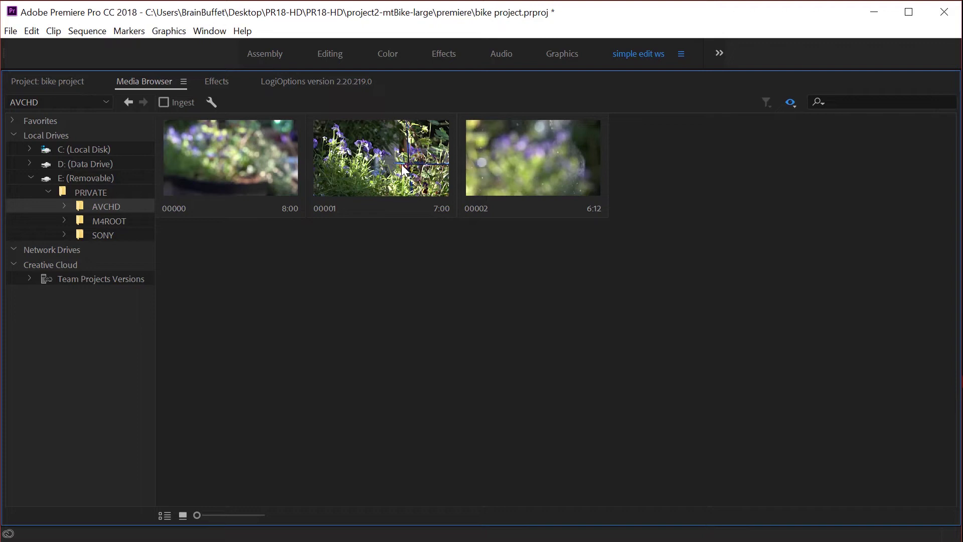
{"action": "left_click_drag", "start_coordinate": [232, 262], "coordinate": [543, 123]}
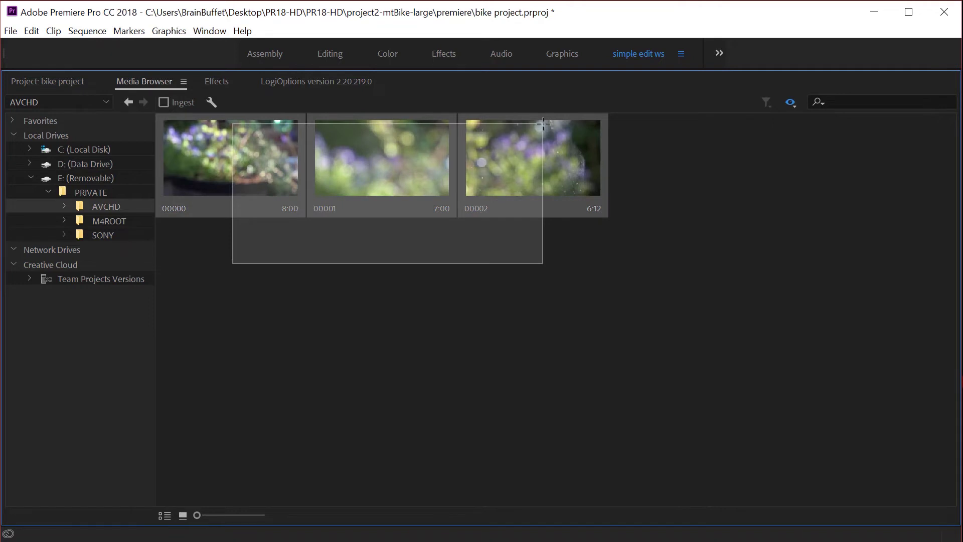
{"action": "left_click", "coordinate": [434, 321]}
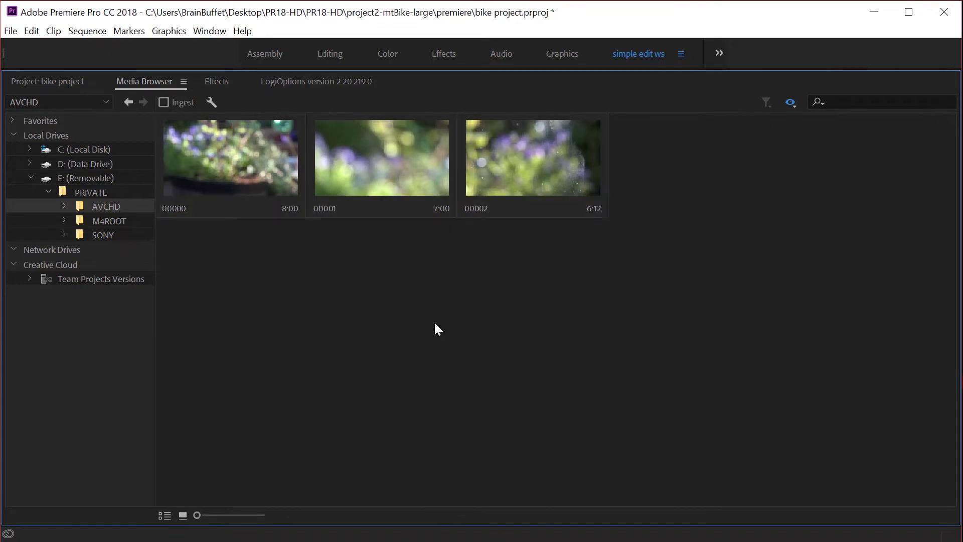
{"action": "left_click_drag", "start_coordinate": [241, 292], "coordinate": [522, 123]}
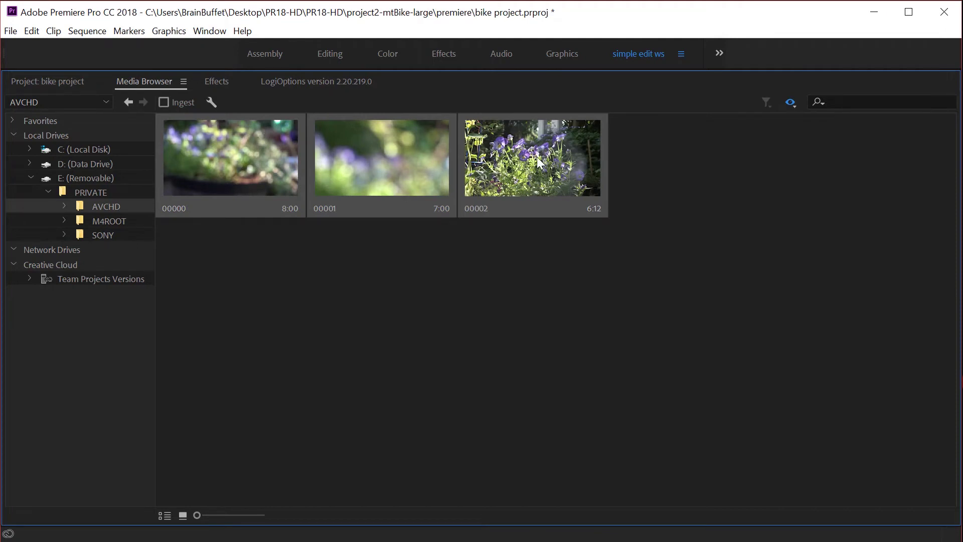
{"action": "left_click", "coordinate": [404, 294]}
{"action": "left_click_drag", "start_coordinate": [232, 257], "coordinate": [570, 150]}
{"action": "left_click", "coordinate": [388, 305]}
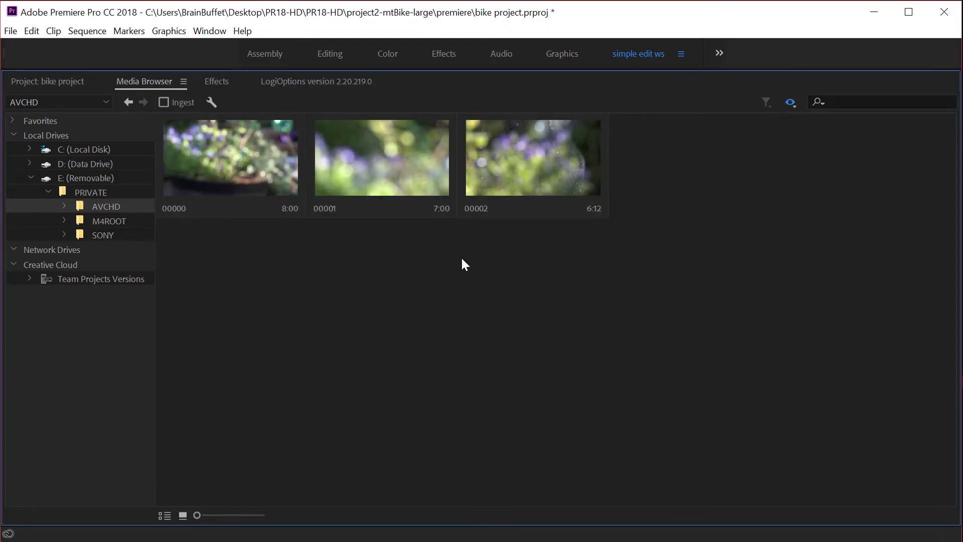
{"action": "left_click", "coordinate": [513, 179]}
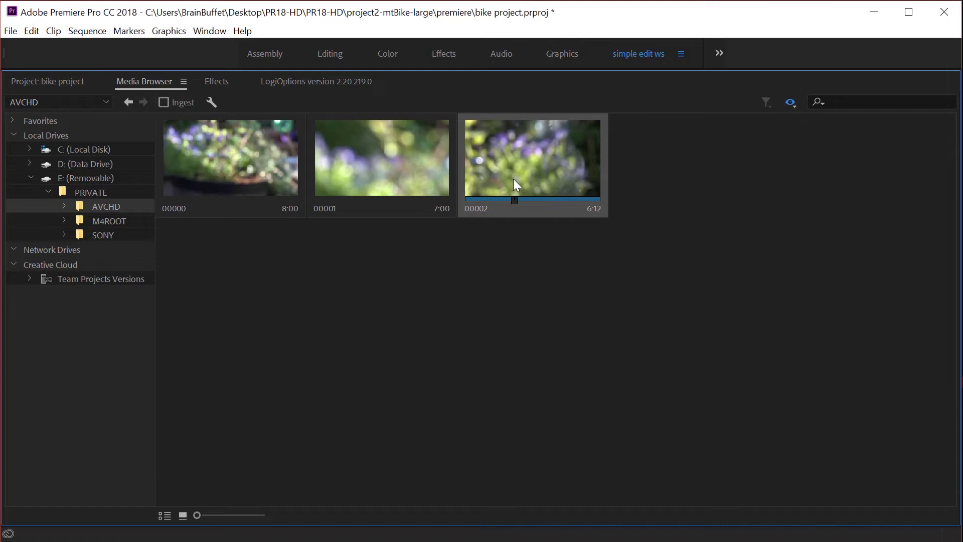
Turn on ingest in Project Settings using the copy with MD5 verification preset.
{"action": "right_click", "coordinate": [514, 180]}
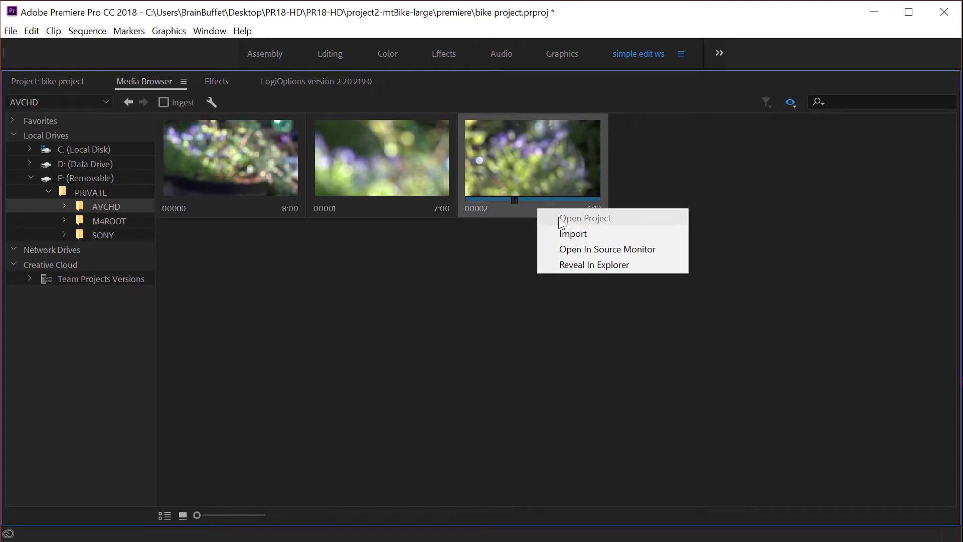
{"action": "left_click", "coordinate": [212, 101]}
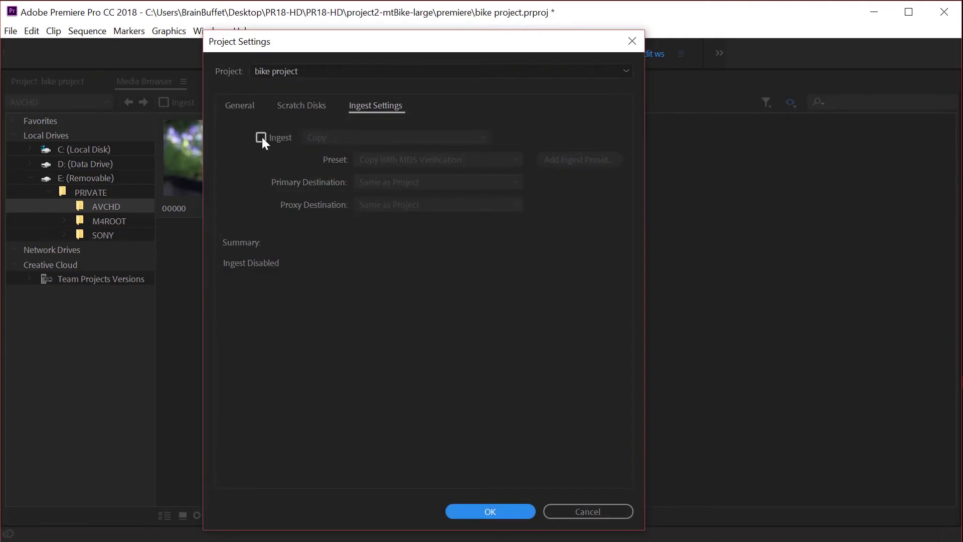
{"action": "left_click", "coordinate": [261, 137]}
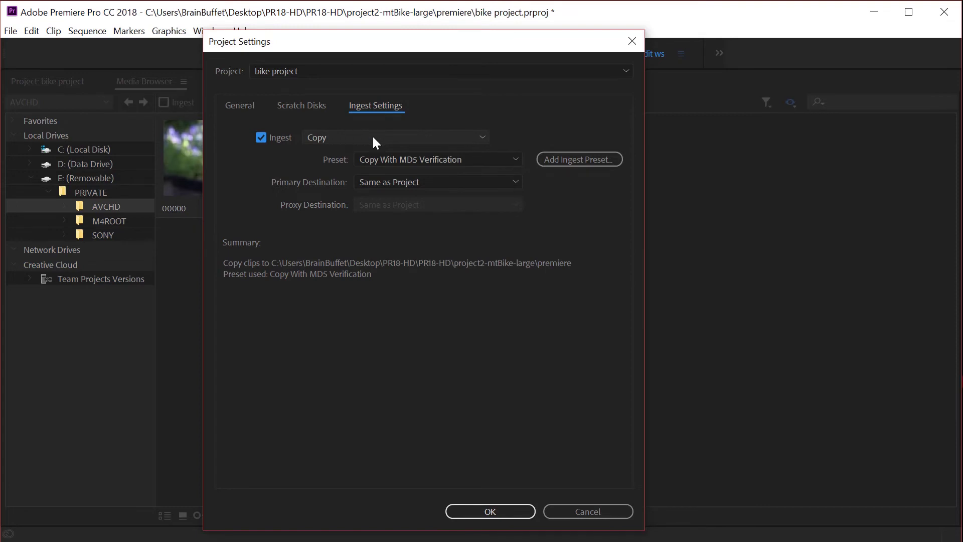
{"action": "left_click", "coordinate": [411, 158]}
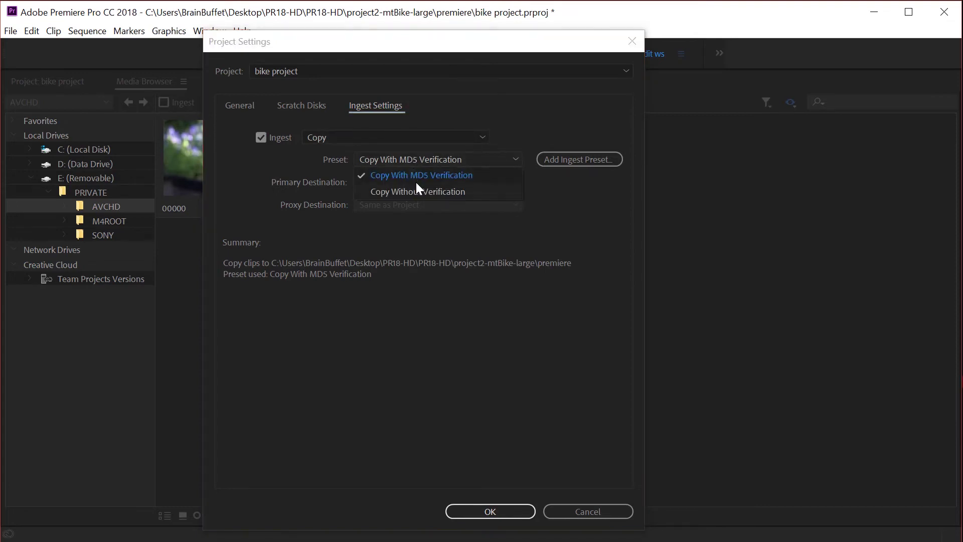
{"action": "left_click", "coordinate": [525, 121]}
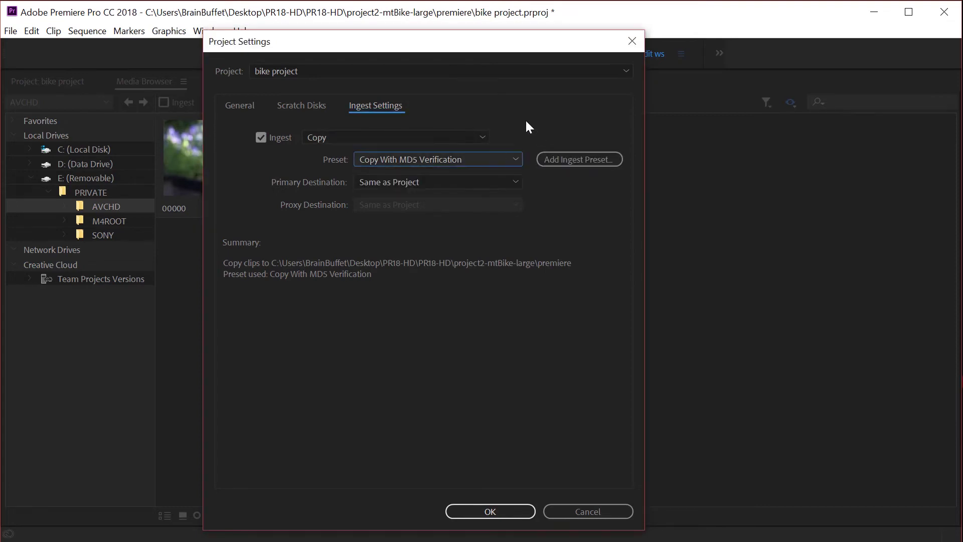
Set the ingest destination to a custom folder inside Desktop\PR18-HD\PR18-HD\project2-mtBike-large.
{"action": "left_click", "coordinate": [427, 187]}
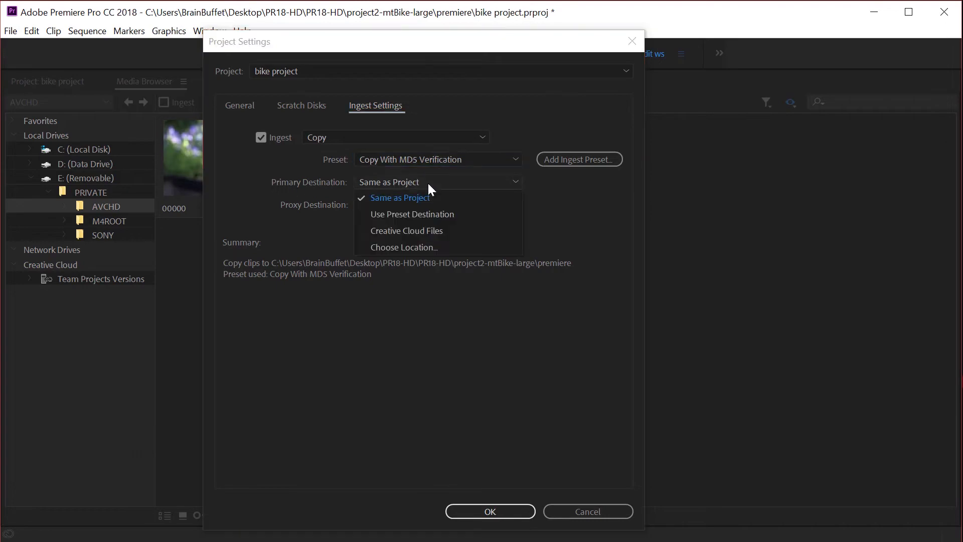
{"action": "left_click", "coordinate": [426, 247]}
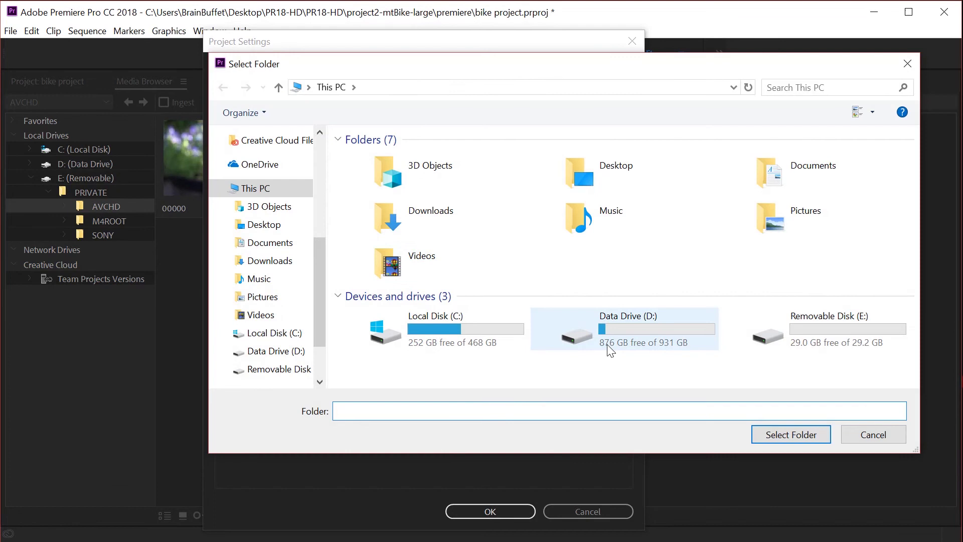
{"action": "left_click", "coordinate": [608, 330]}
{"action": "double_click", "coordinate": [608, 329]}
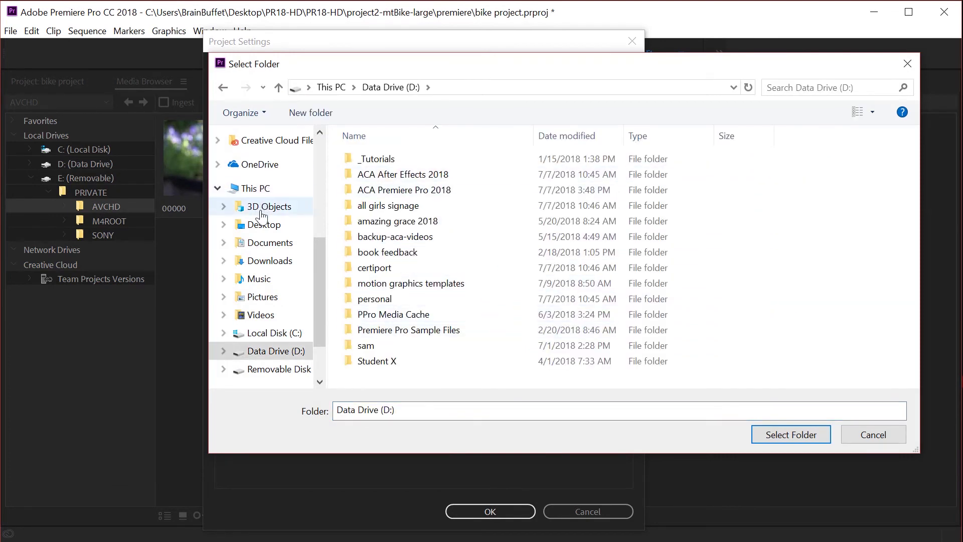
{"action": "left_click", "coordinate": [264, 225]}
{"action": "double_click", "coordinate": [393, 187]}
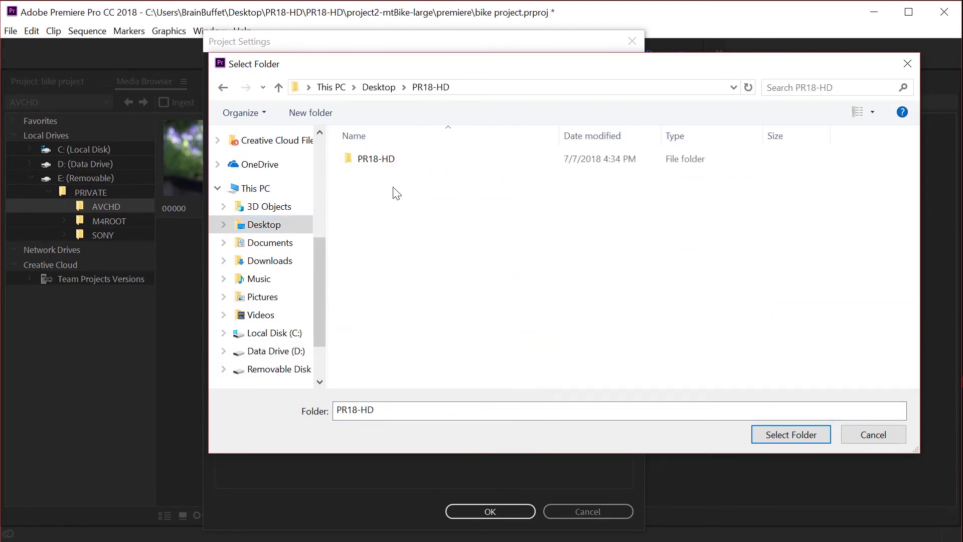
{"action": "double_click", "coordinate": [390, 158]}
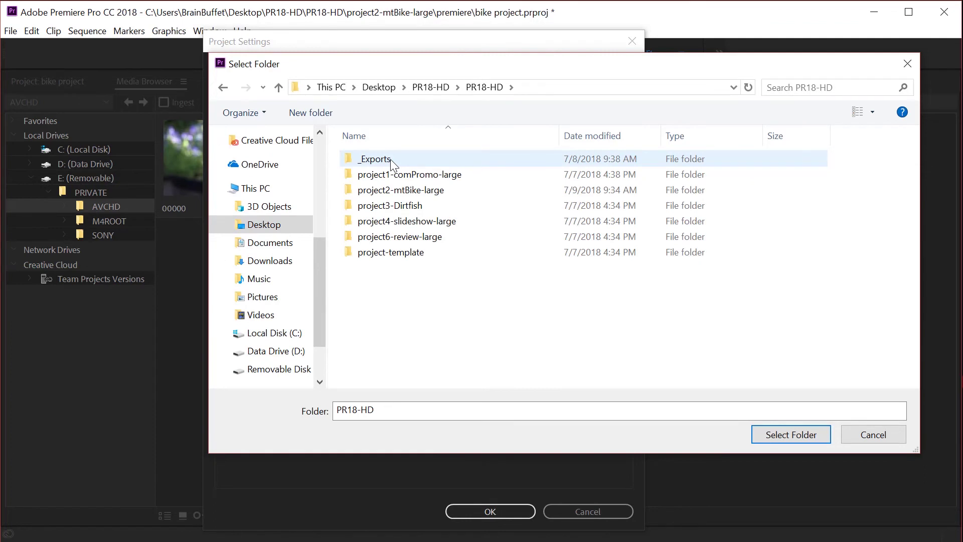
{"action": "double_click", "coordinate": [402, 194]}
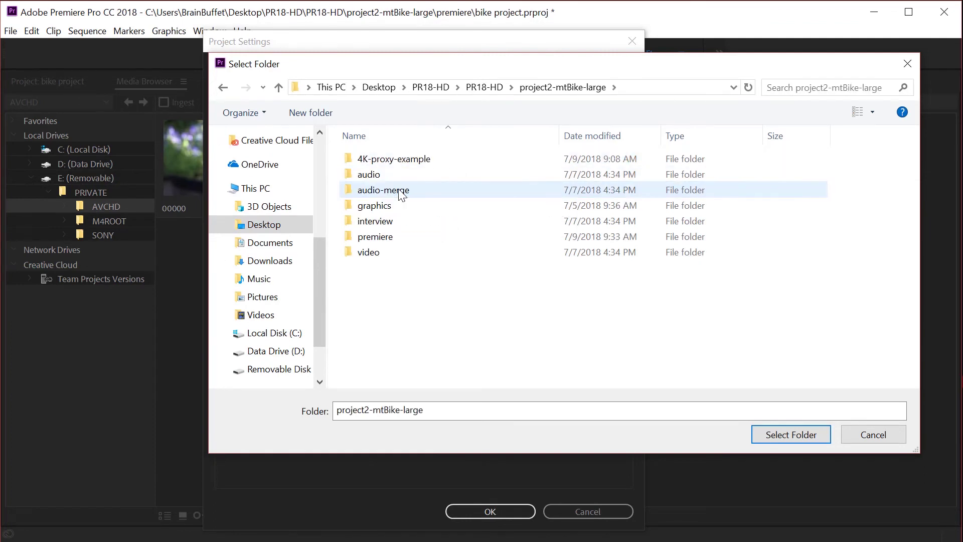
{"action": "double_click", "coordinate": [371, 252]}
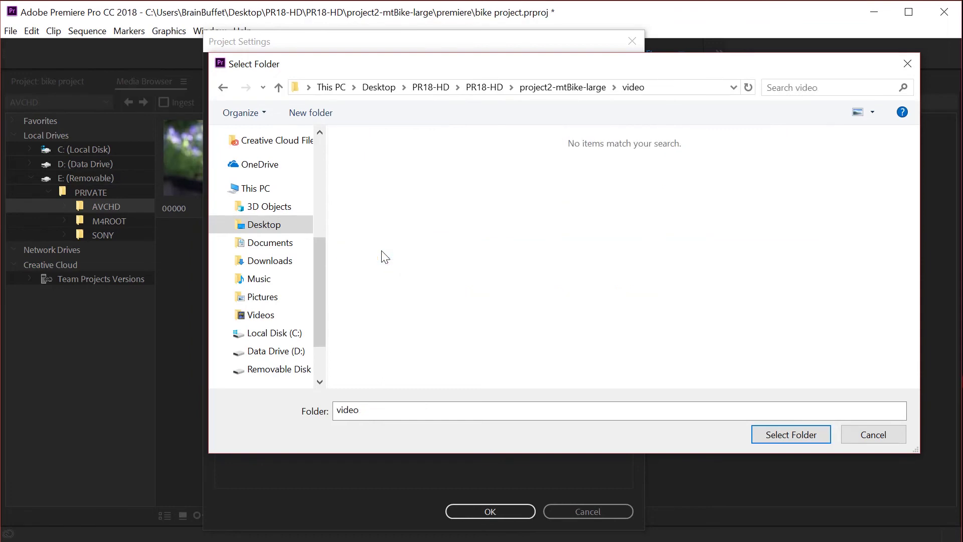
{"action": "left_click", "coordinate": [791, 435]}
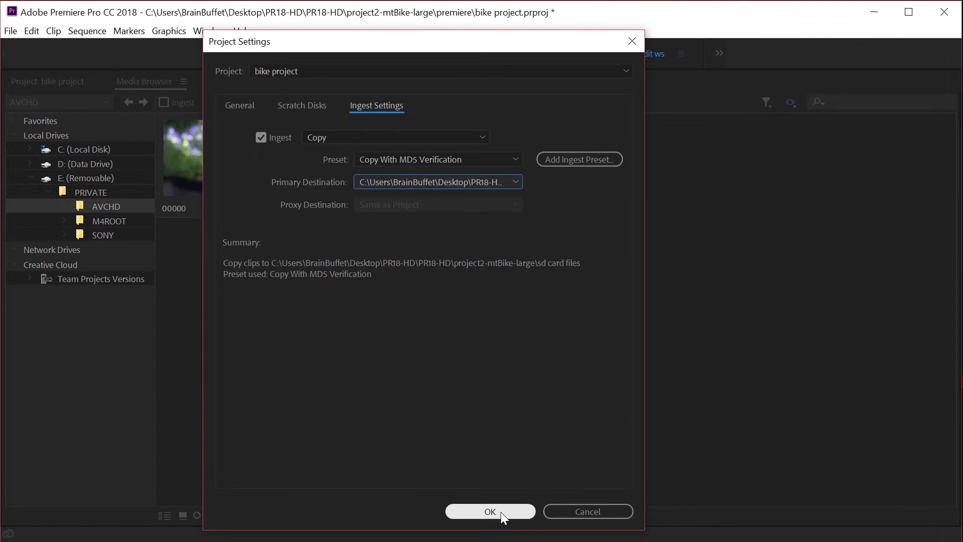
Apply the ingest settings and import card clip 00002 into the project.
{"action": "left_click", "coordinate": [501, 511]}
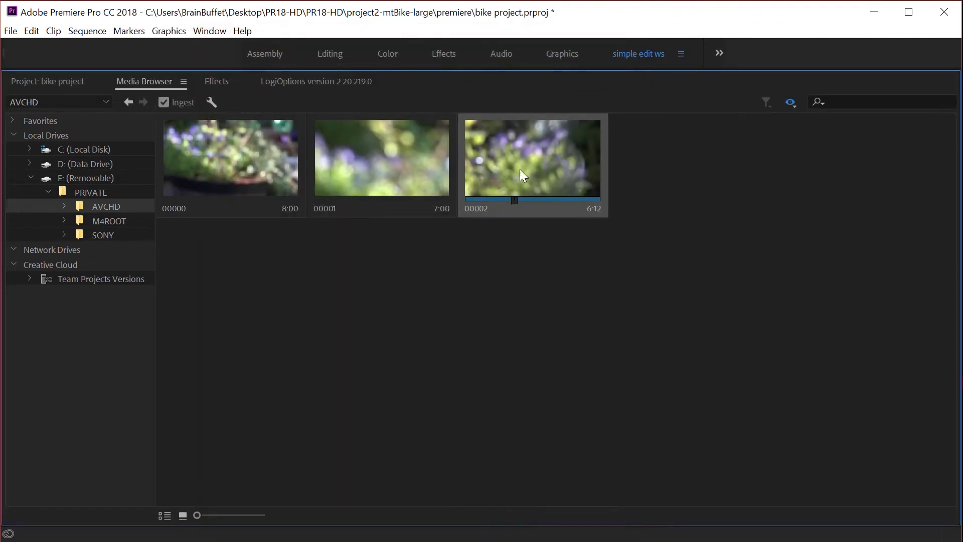
{"action": "right_click", "coordinate": [520, 170]}
{"action": "left_click", "coordinate": [607, 220]}
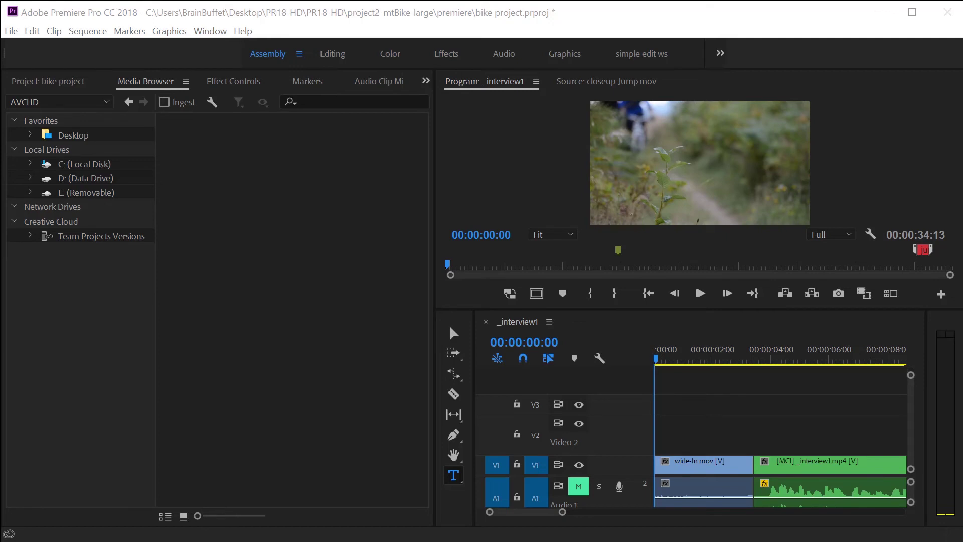
Return to E:\PRIVATE\AVCHD in Media Browser and open the project's Ingest Settings.
{"action": "left_click", "coordinate": [59, 194]}
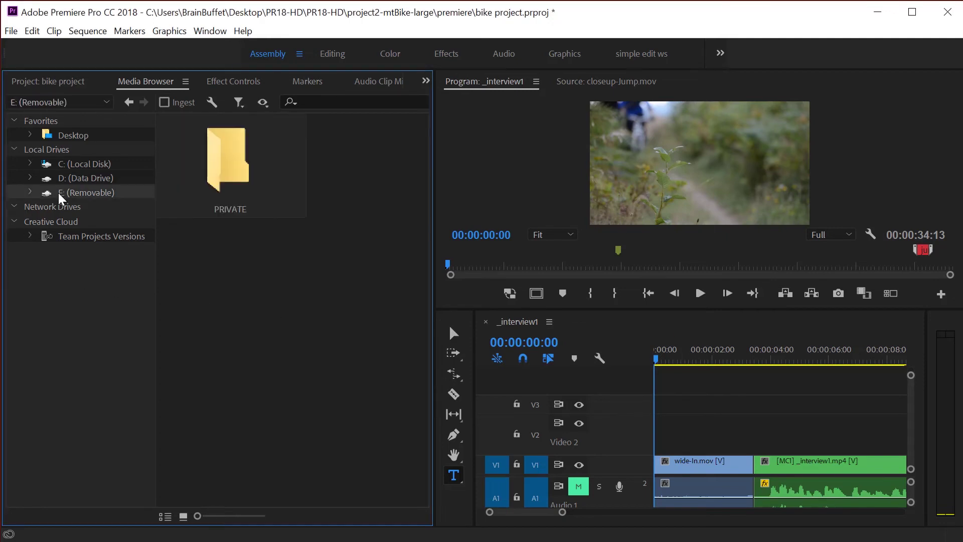
{"action": "double_click", "coordinate": [228, 161]}
{"action": "double_click", "coordinate": [228, 161]}
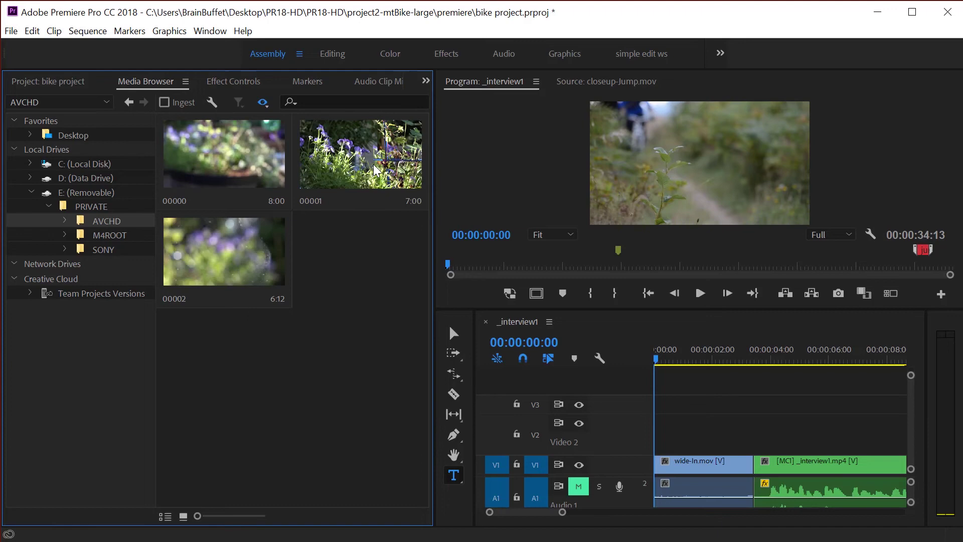
{"action": "right_click", "coordinate": [342, 153]}
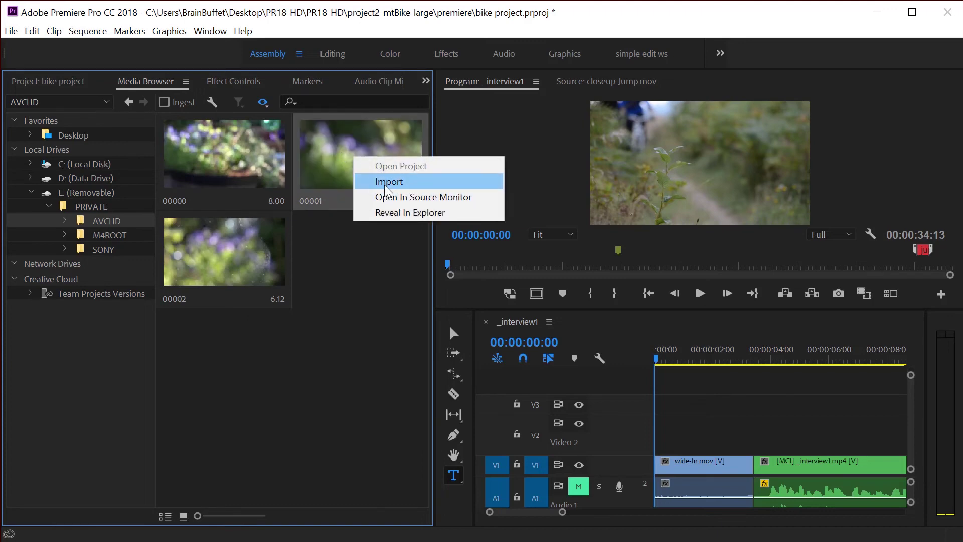
{"action": "left_click", "coordinate": [212, 102]}
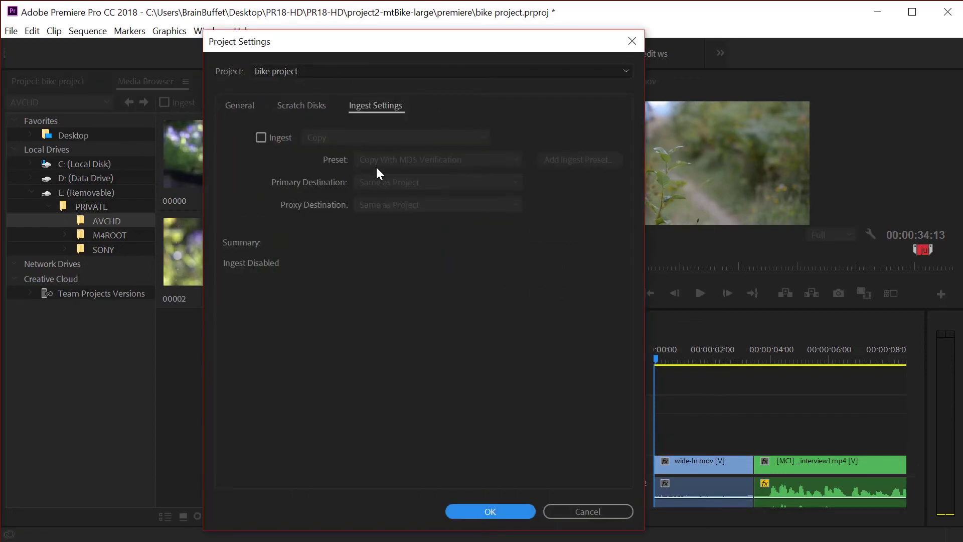
Close the ingest settings unchanged and import card clip 00001 into the project.
{"action": "left_click", "coordinate": [632, 42]}
{"action": "left_click", "coordinate": [405, 200]}
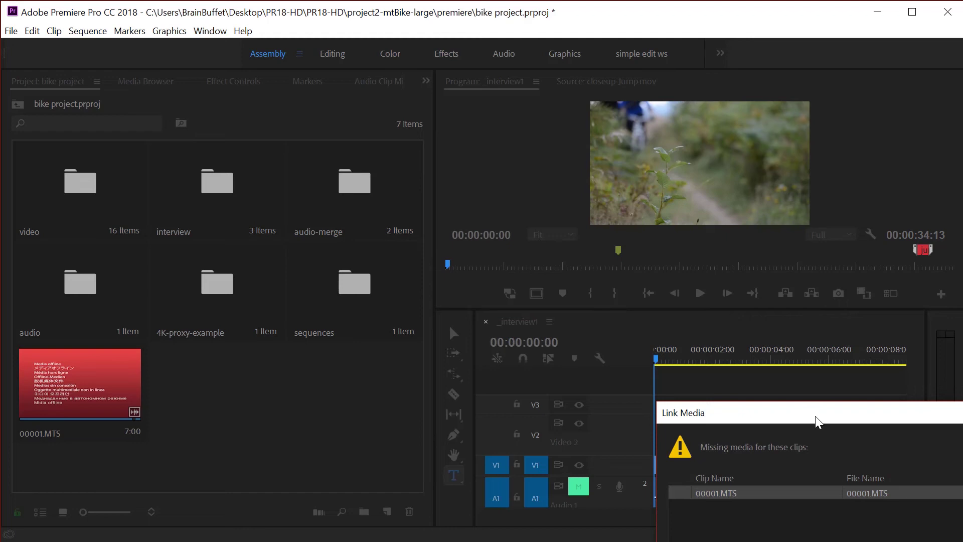
Cancel the missing-media prompt and place offline 00001.MTS on track V2 at the sequence start.
{"action": "left_click_drag", "start_coordinate": [818, 415], "coordinate": [323, 158]}
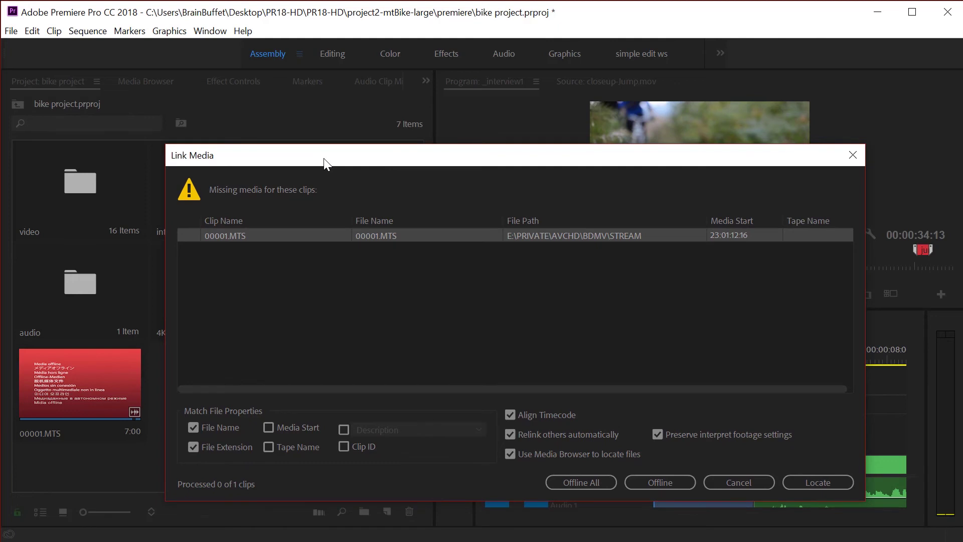
{"action": "left_click", "coordinate": [751, 485]}
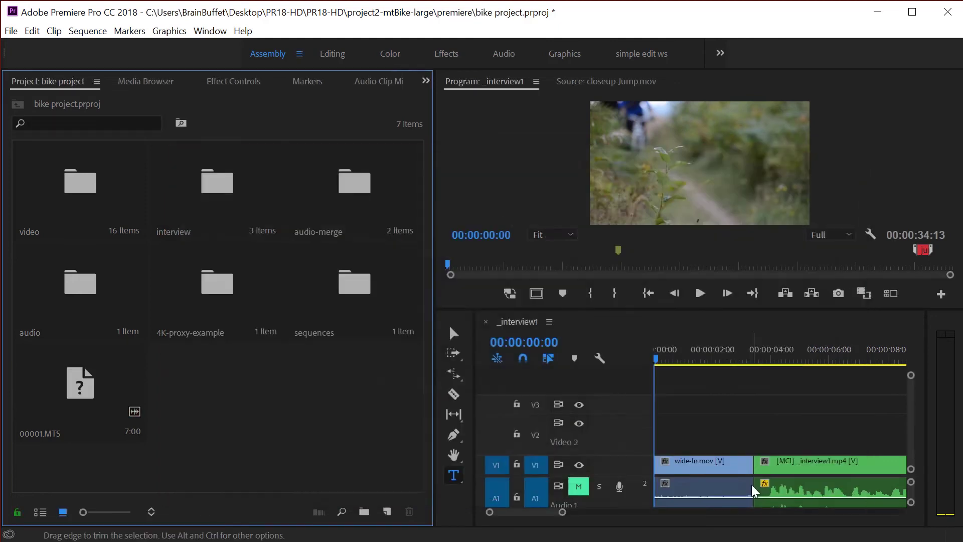
{"action": "left_click", "coordinate": [81, 390]}
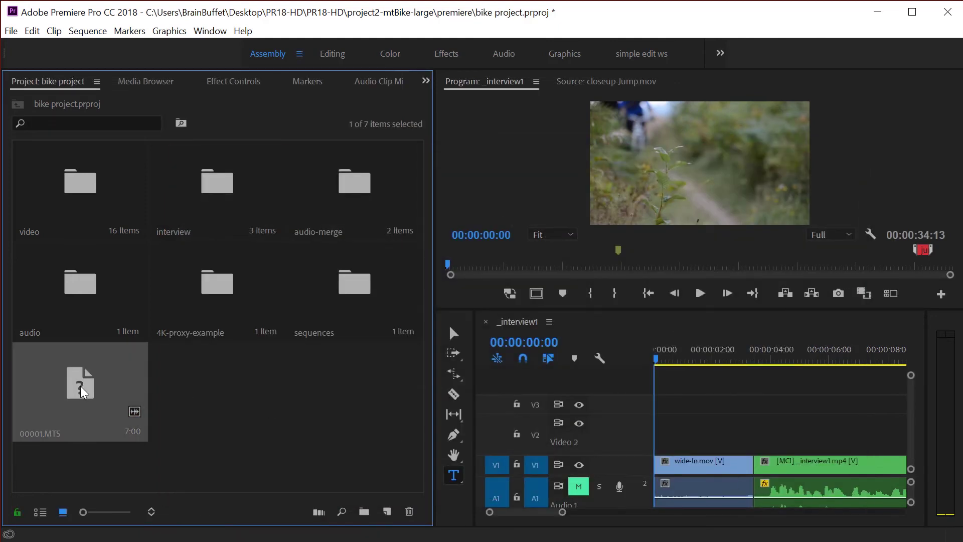
{"action": "left_click_drag", "start_coordinate": [82, 390], "coordinate": [658, 434]}
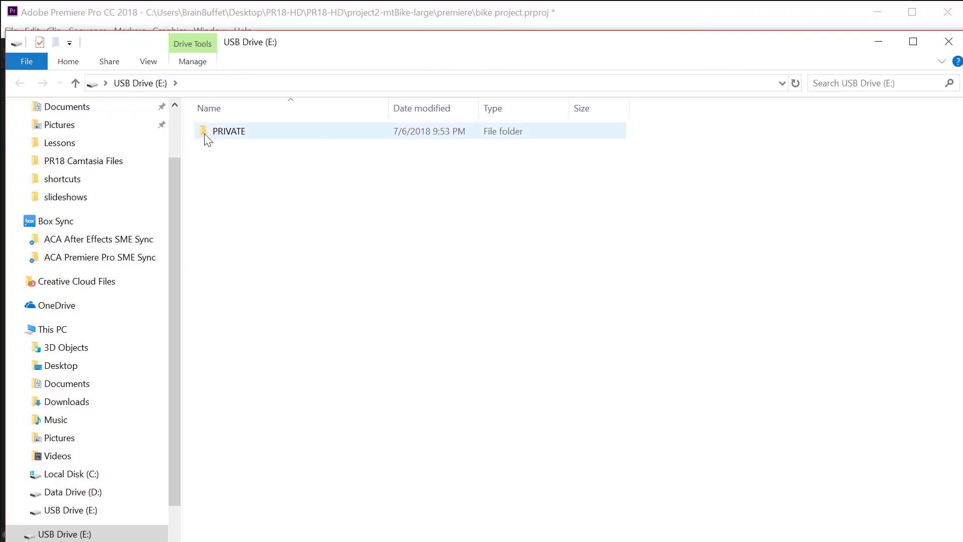
Go to E:\PRIVATE\AVCHD\BDMV\STREAM and copy 00001.MTS.
{"action": "double_click", "coordinate": [206, 134]}
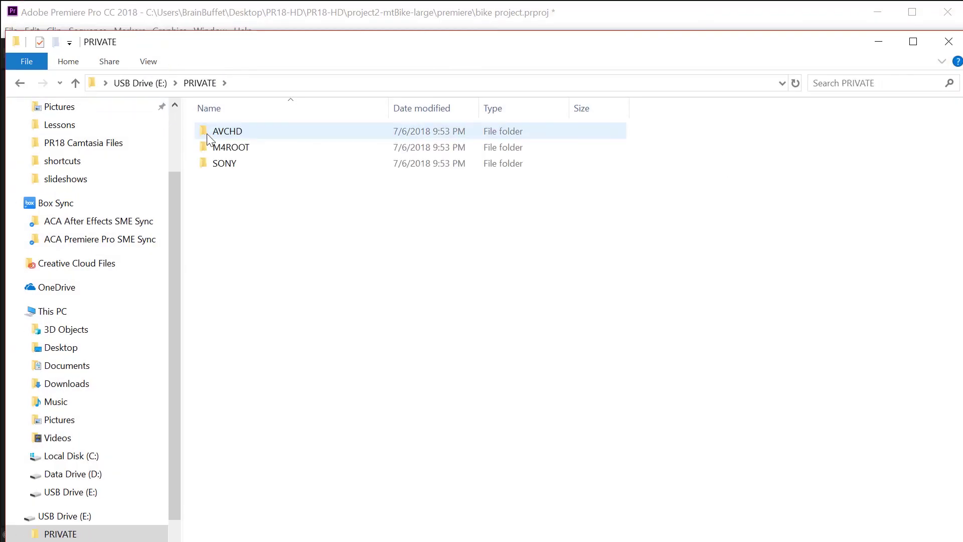
{"action": "double_click", "coordinate": [207, 133]}
{"action": "double_click", "coordinate": [207, 132]}
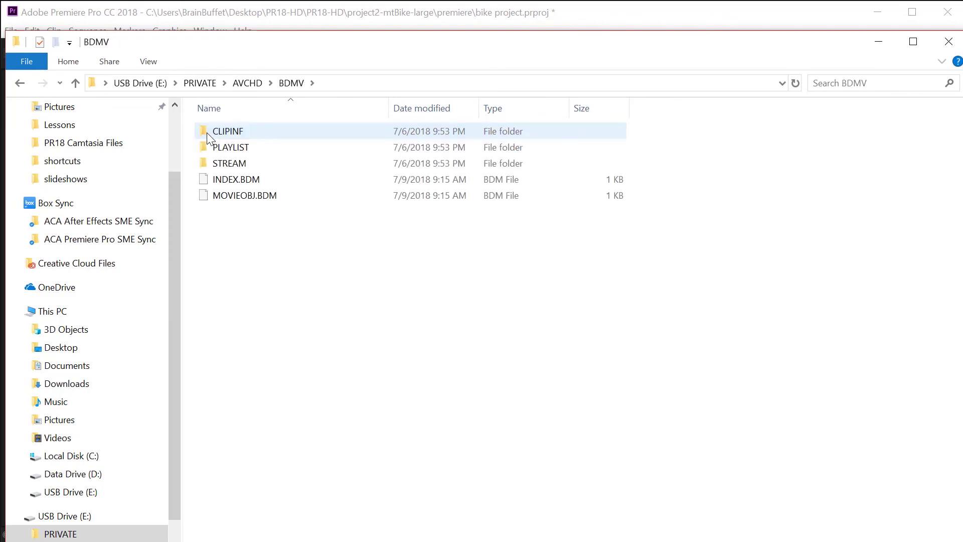
{"action": "left_click", "coordinate": [205, 162]}
{"action": "double_click", "coordinate": [205, 162]}
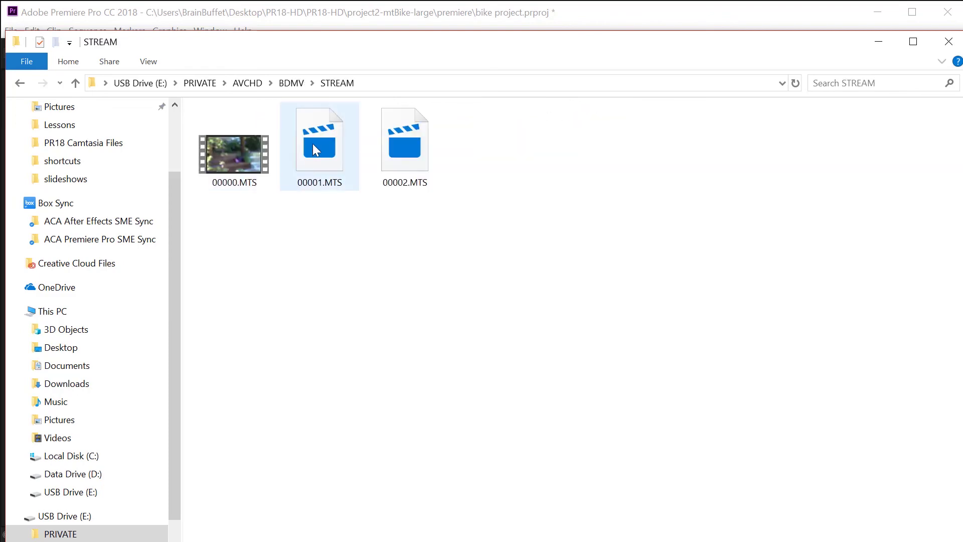
{"action": "left_click_drag", "start_coordinate": [392, 43], "coordinate": [534, 495]}
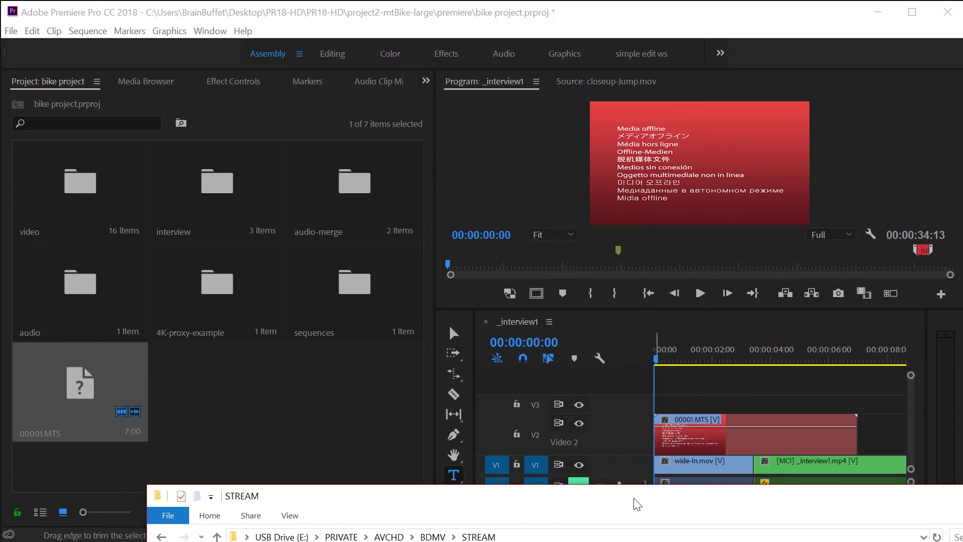
{"action": "left_click_drag", "start_coordinate": [636, 497], "coordinate": [567, 181]}
{"action": "right_click", "coordinate": [379, 287]}
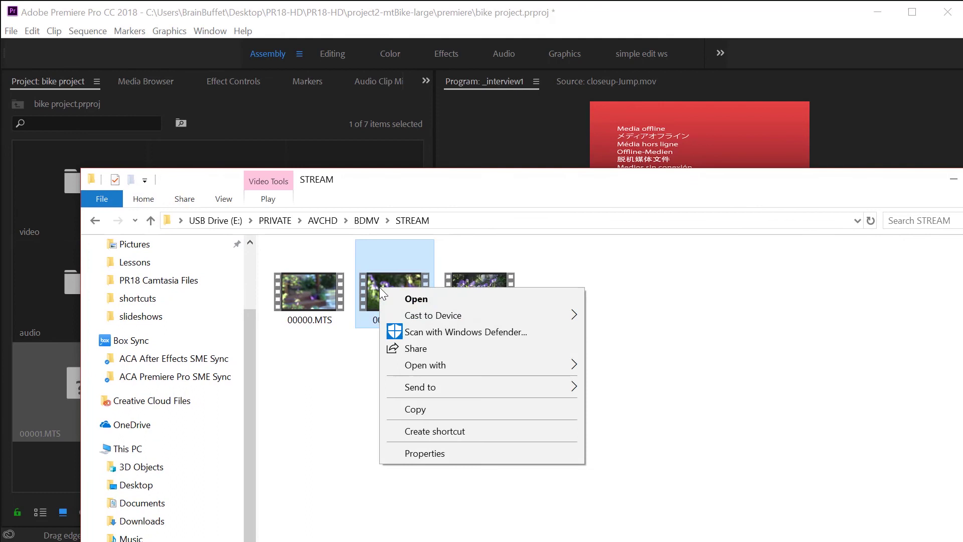
{"action": "left_click", "coordinate": [423, 410]}
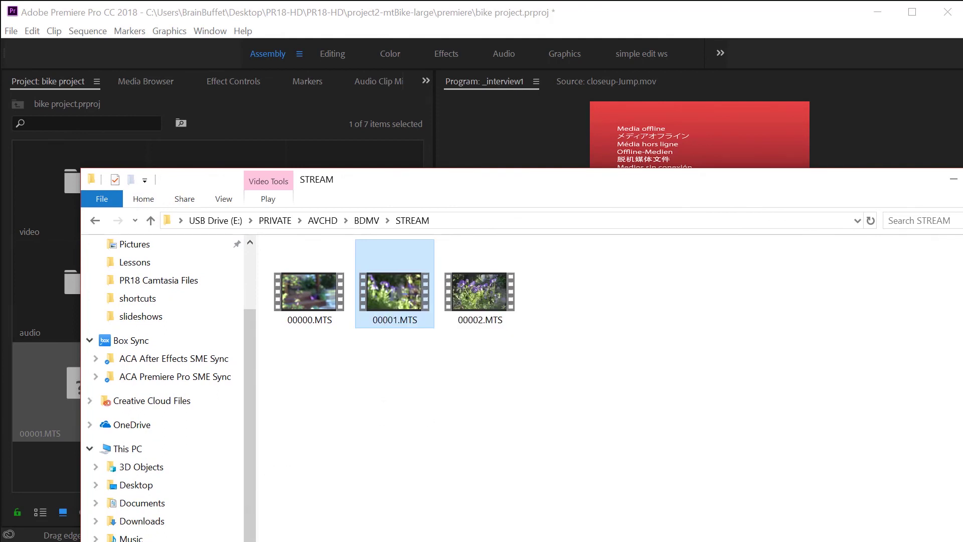
Paste 00001.MTS into Desktop\PR18-HD\PR18-HD and return to Premiere.
{"action": "scroll", "coordinate": [158, 306], "scroll_direction": "up", "scroll_amount": 2}
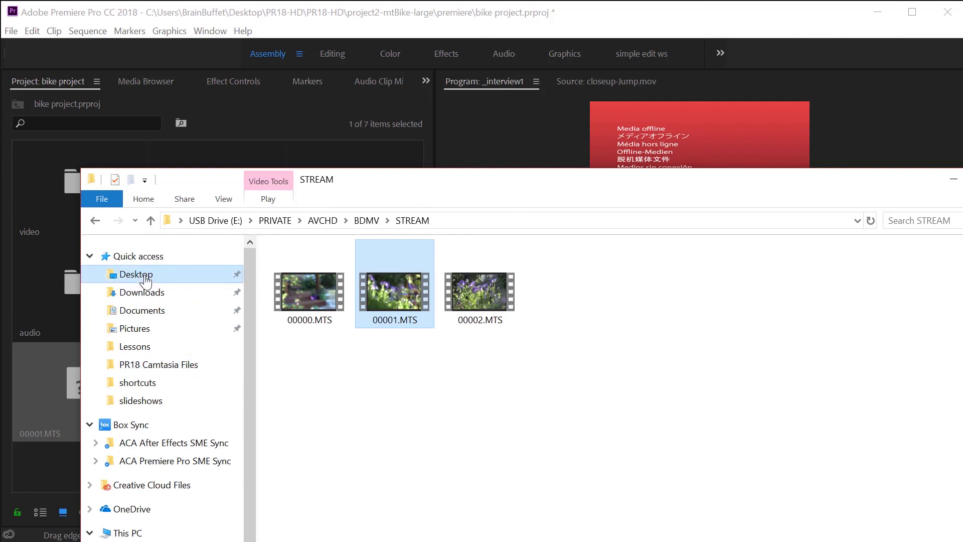
{"action": "left_click", "coordinate": [200, 273]}
{"action": "double_click", "coordinate": [301, 290]}
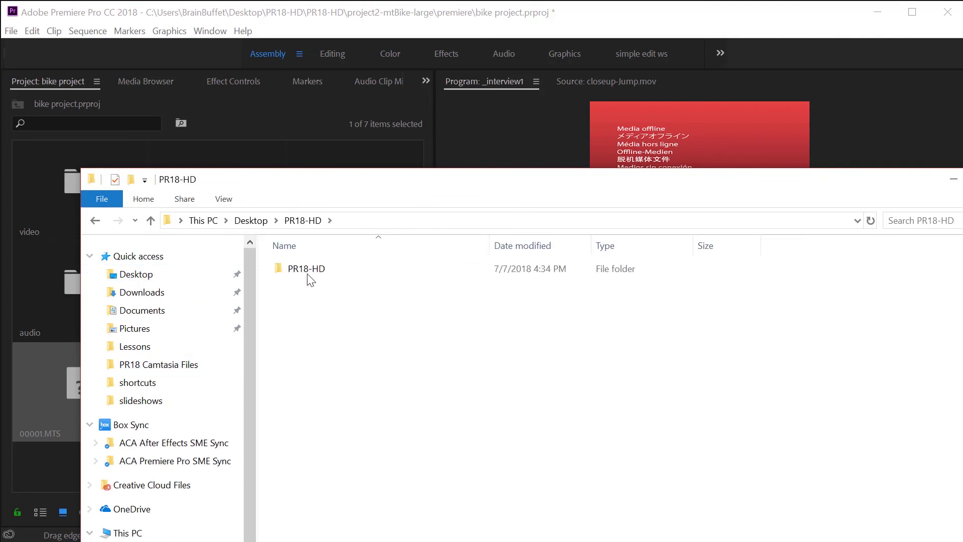
{"action": "double_click", "coordinate": [306, 273]}
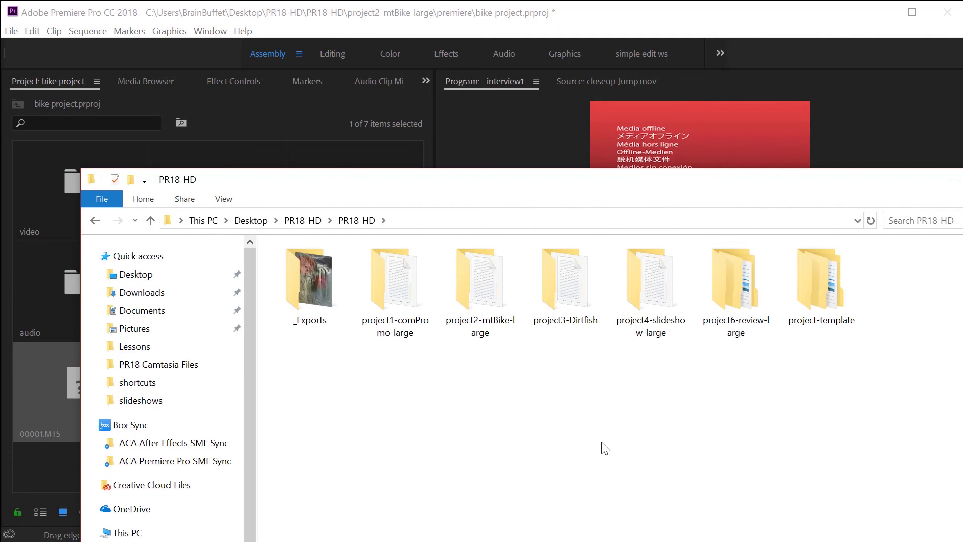
{"action": "right_click", "coordinate": [441, 434]}
{"action": "left_click", "coordinate": [482, 537]}
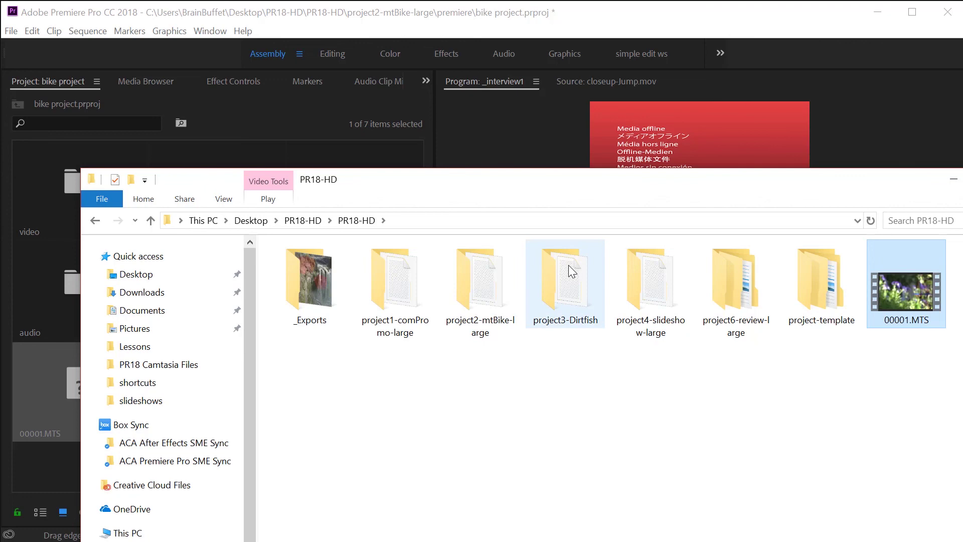
{"action": "left_click", "coordinate": [51, 389]}
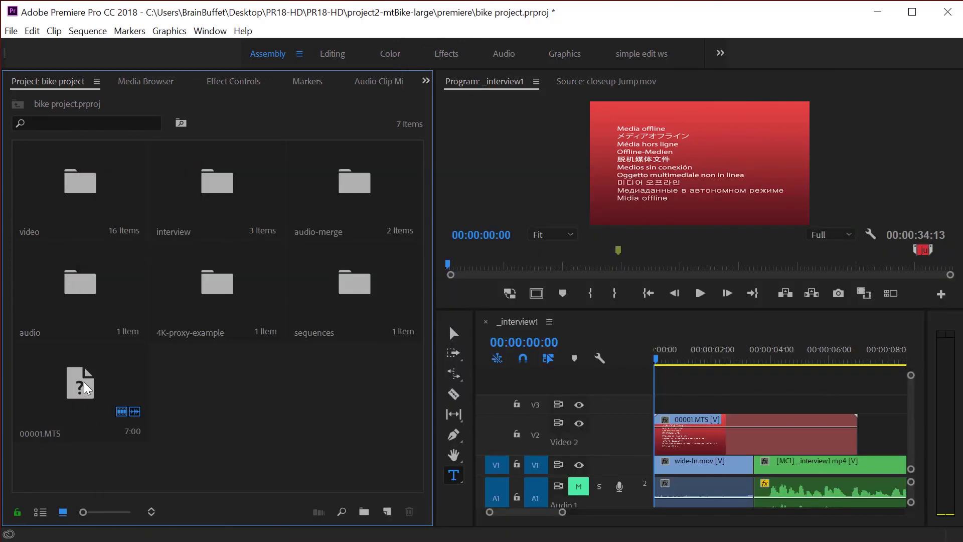
Select the offline 00001.MTS clip and start File > Link Media.
{"action": "right_click", "coordinate": [85, 387]}
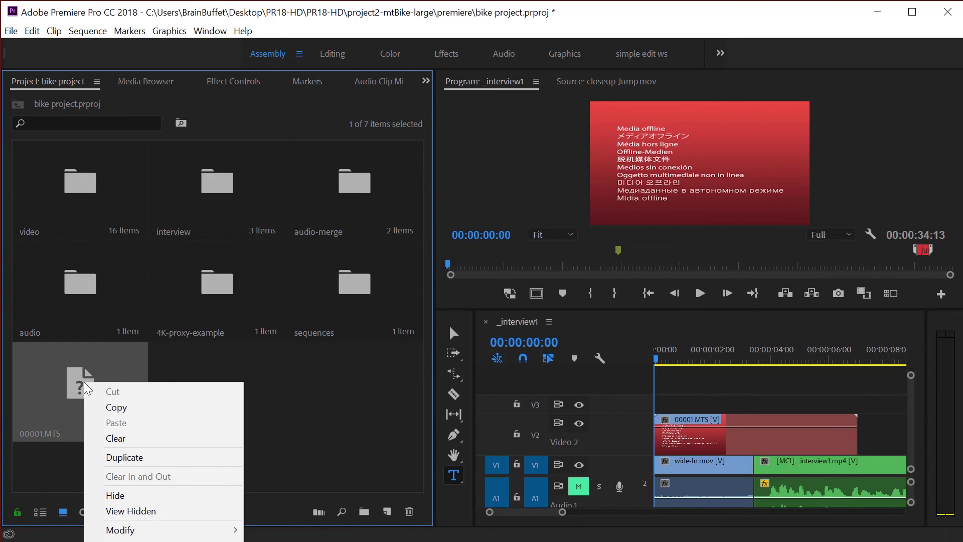
{"action": "left_click", "coordinate": [246, 373]}
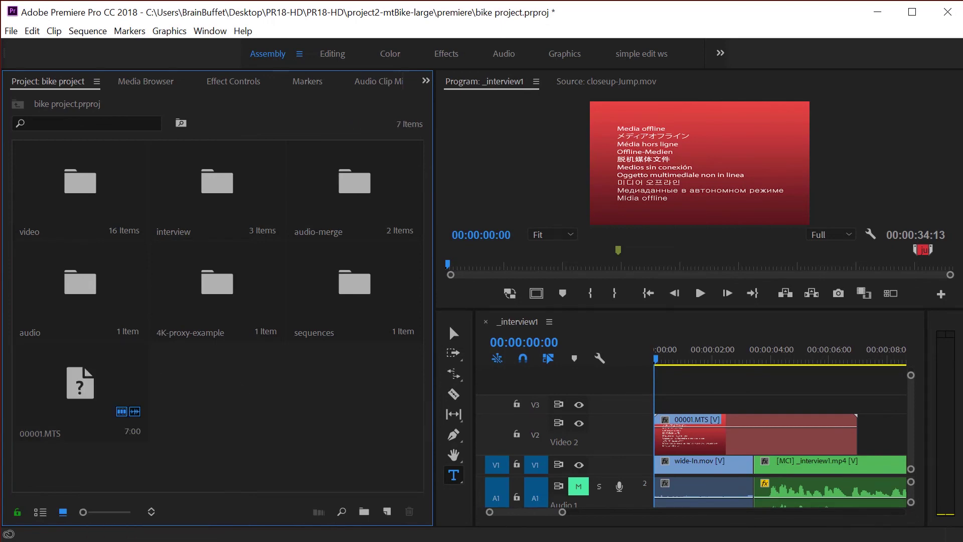
{"action": "left_click", "coordinate": [85, 410]}
{"action": "left_click", "coordinate": [11, 31]}
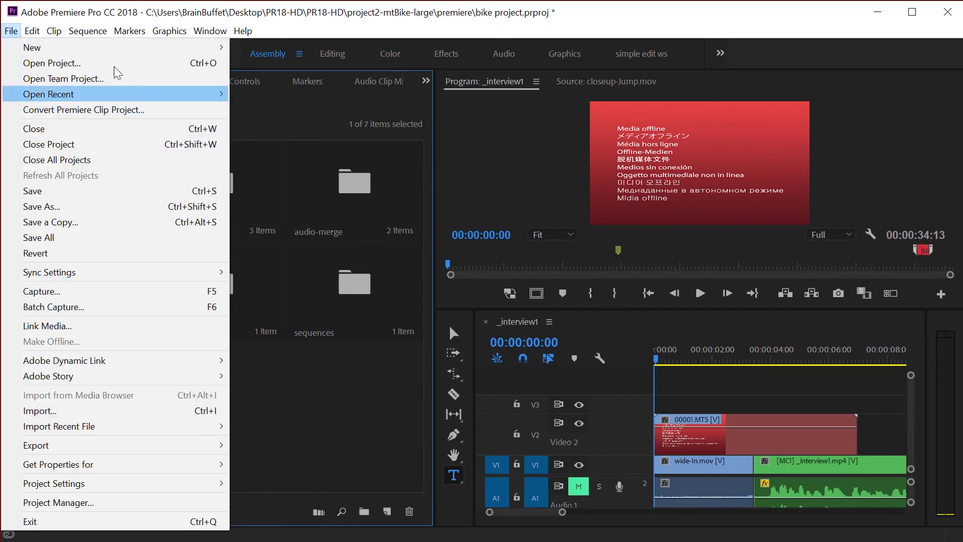
{"action": "mouse_move", "coordinate": [22, 33]}
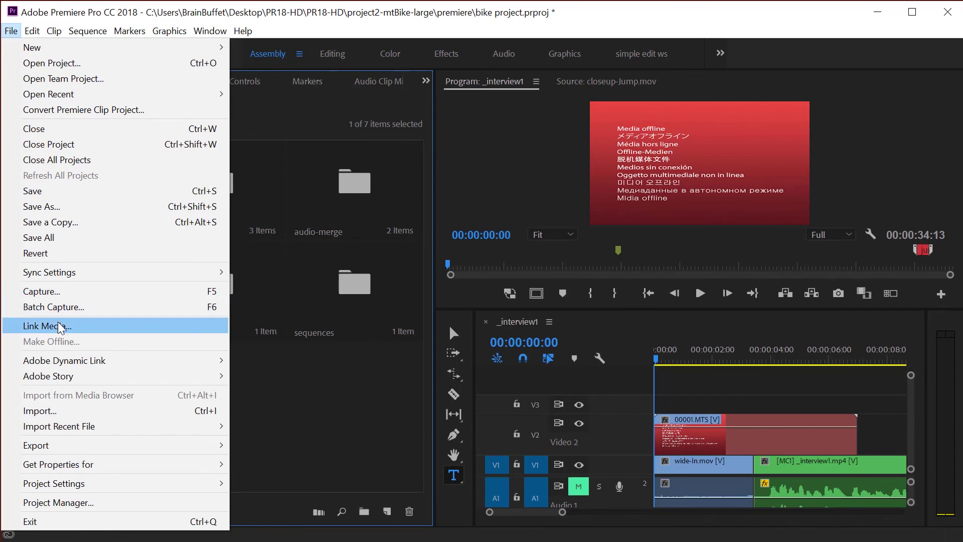
{"action": "left_click", "coordinate": [60, 327]}
{"action": "left_click_drag", "start_coordinate": [416, 163], "coordinate": [352, 116]}
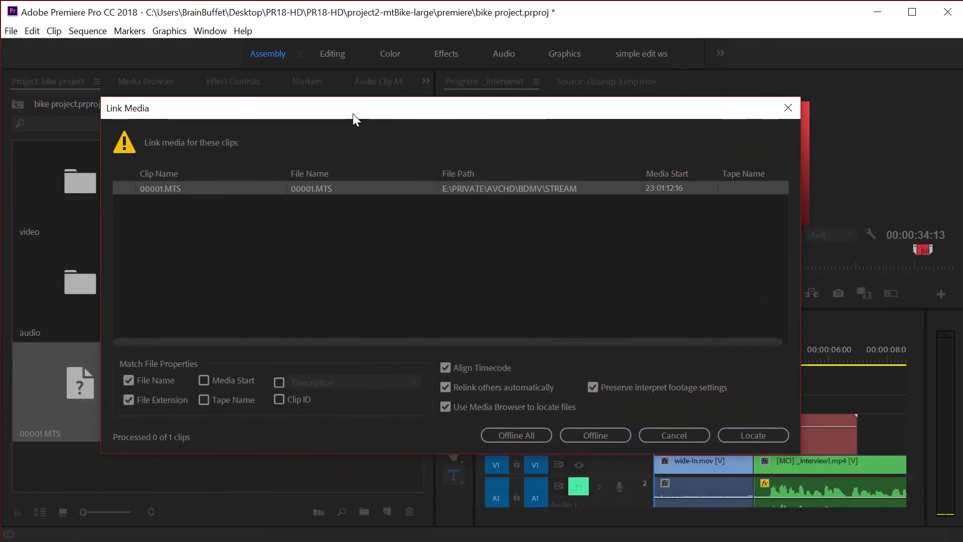
Relink 00001.MTS to its copy in Desktop\PR18-HD\PR18-HD.
{"action": "left_click", "coordinate": [763, 434]}
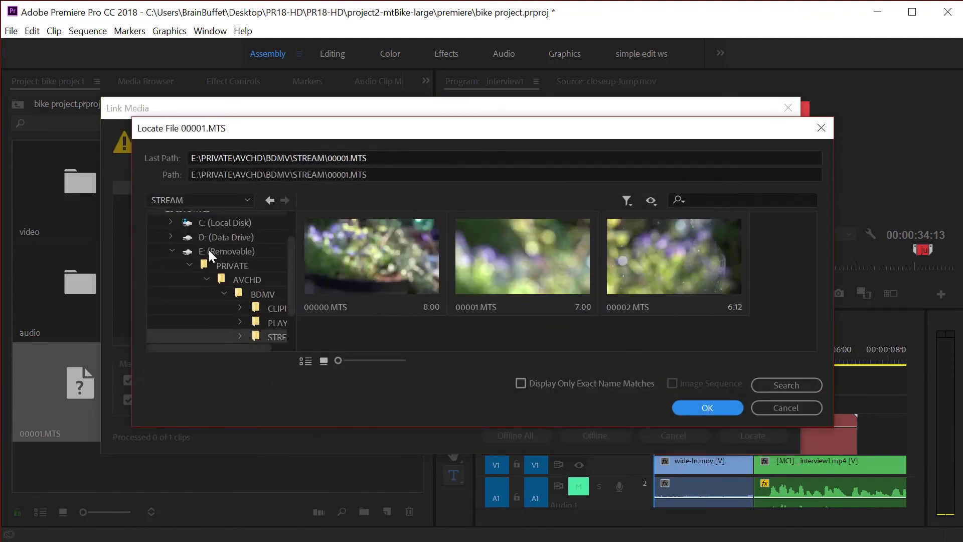
{"action": "left_click", "coordinate": [192, 238]}
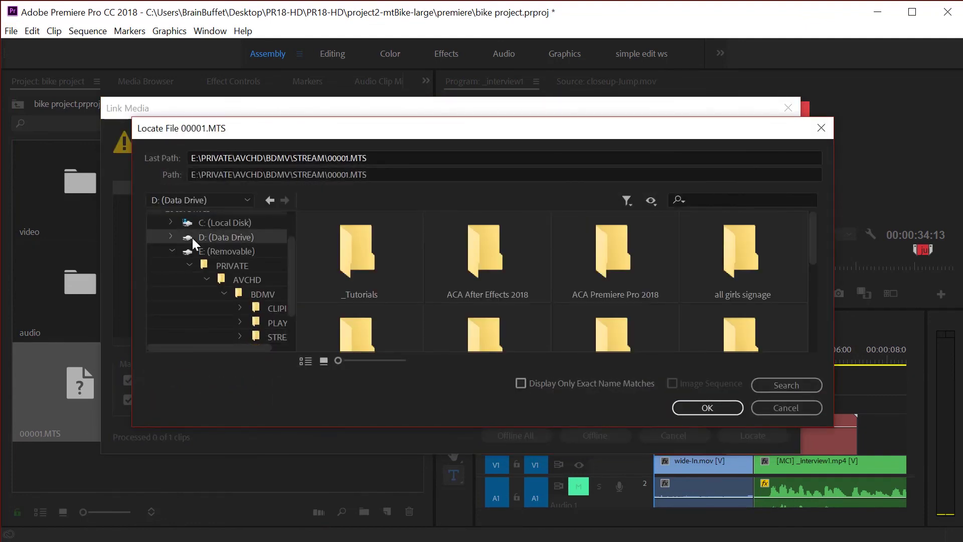
{"action": "scroll", "coordinate": [192, 238], "scroll_direction": "up", "scroll_amount": 2}
{"action": "left_click", "coordinate": [189, 232]}
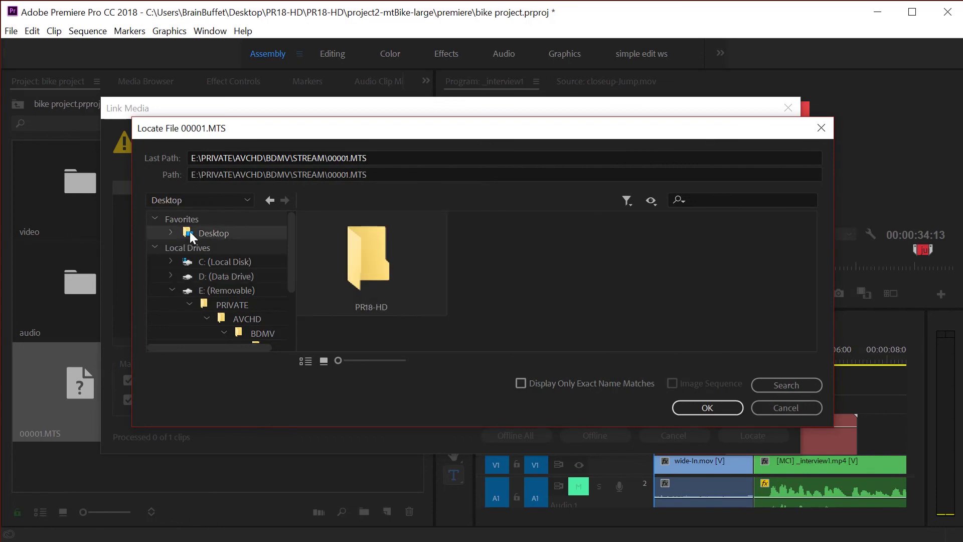
{"action": "double_click", "coordinate": [370, 266]}
{"action": "double_click", "coordinate": [369, 266]}
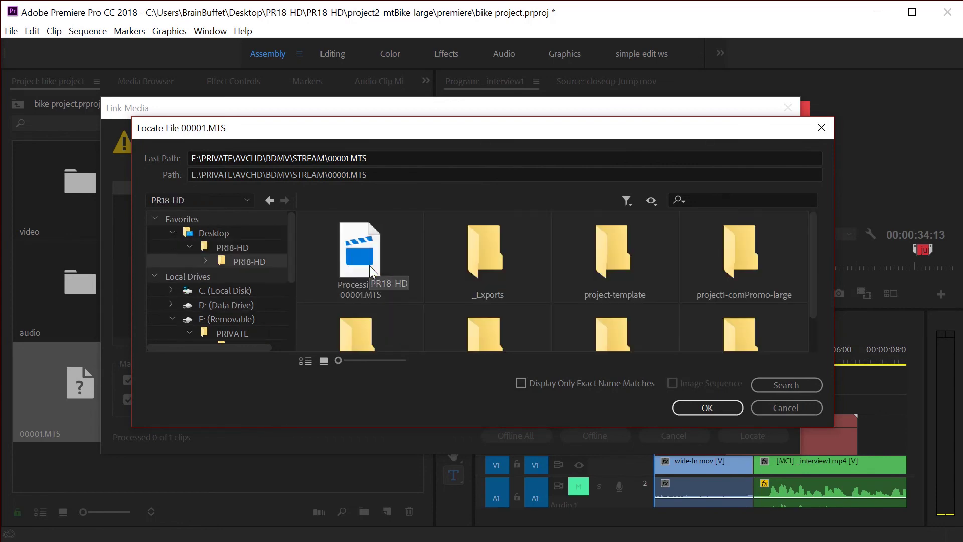
{"action": "double_click", "coordinate": [369, 266]}
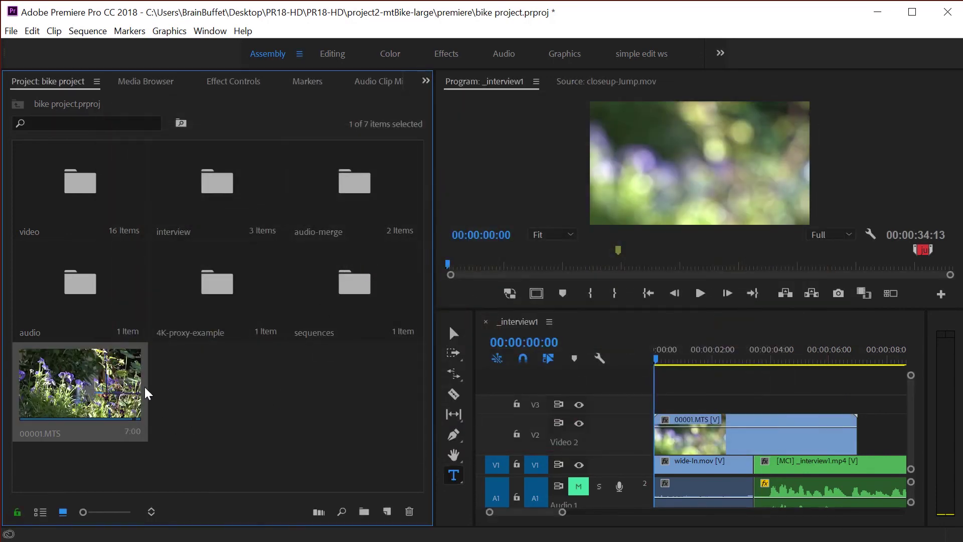
{"action": "left_click_drag", "start_coordinate": [664, 359], "coordinate": [733, 360]}
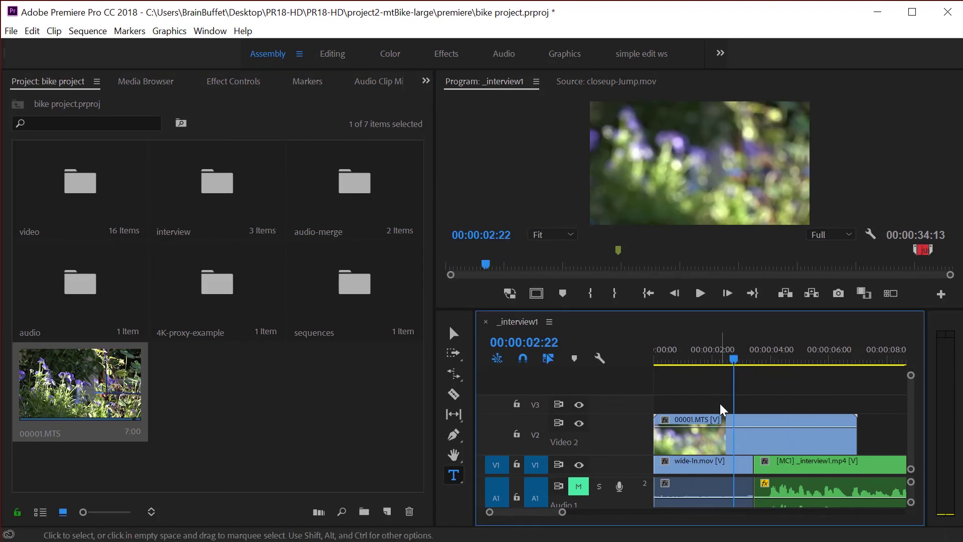